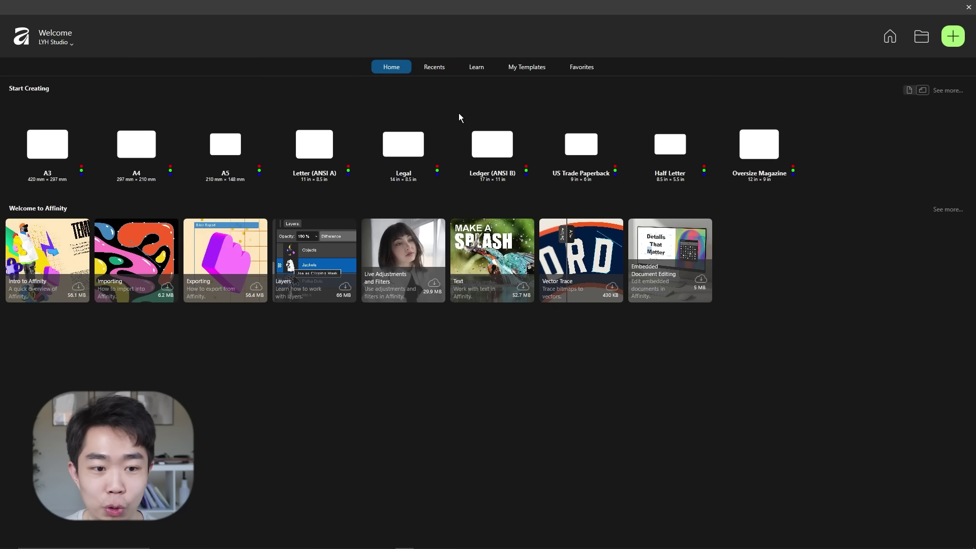
# Create a landscape Letter (ANSI A) document and switch to the Layout studio
pyautogui.click(326, 154)
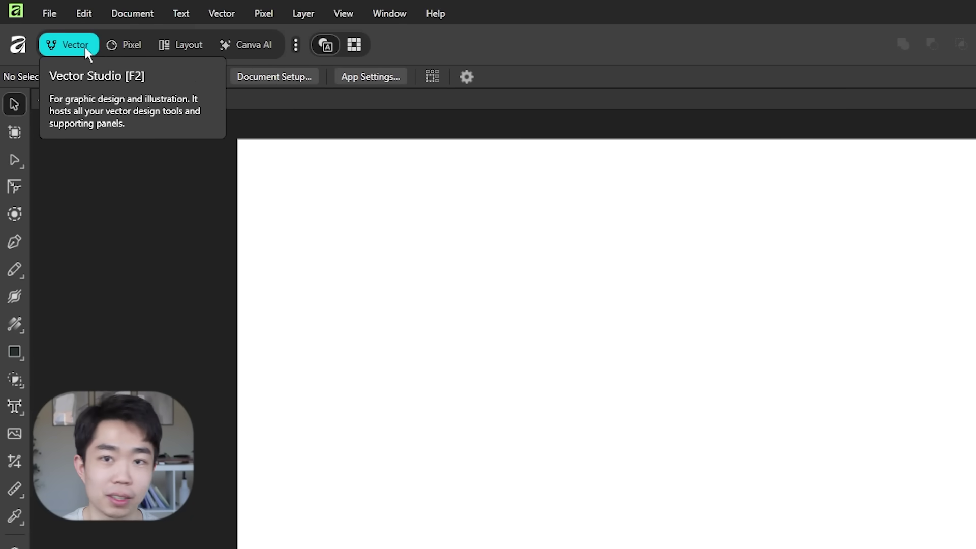
pyautogui.click(127, 49)
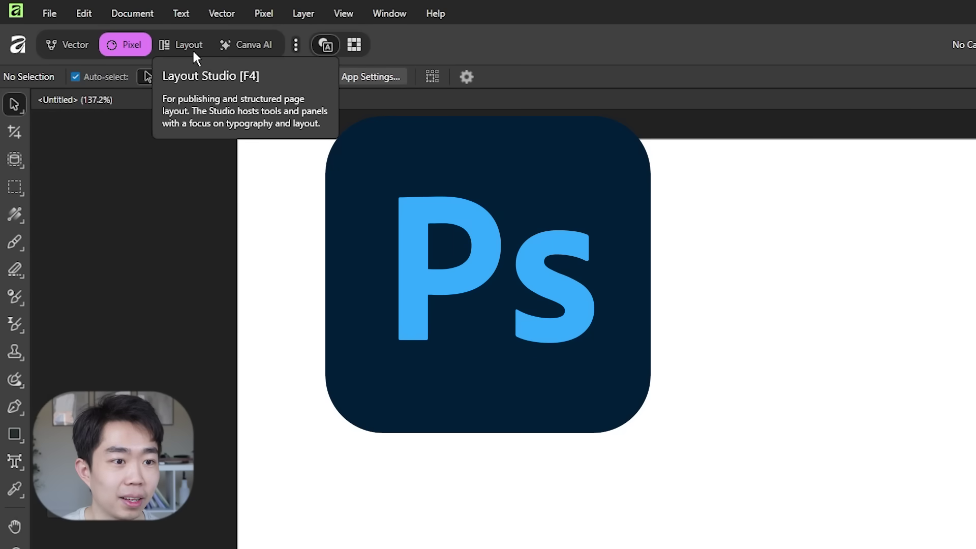
pyautogui.click(193, 49)
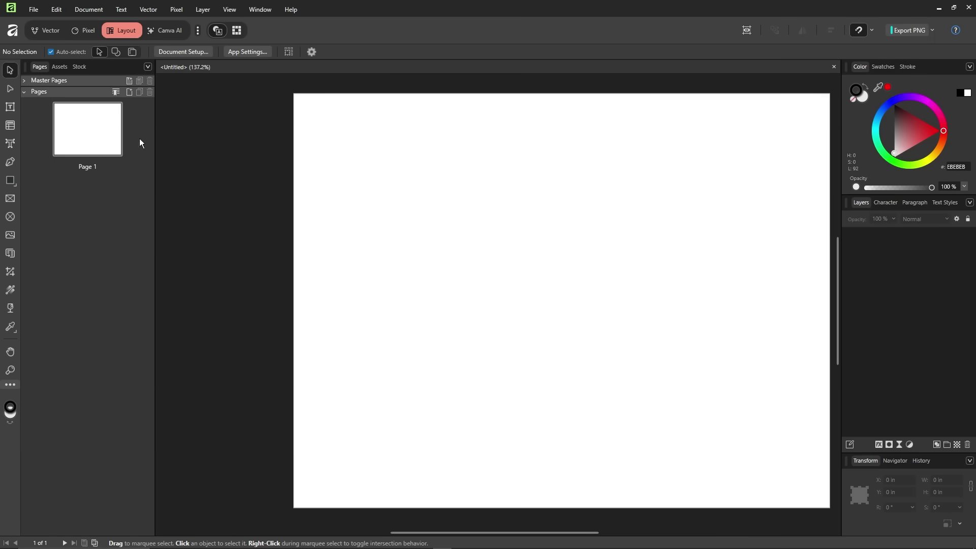
# Add one page after page 1, keeping the default page options
pyautogui.click(128, 94)
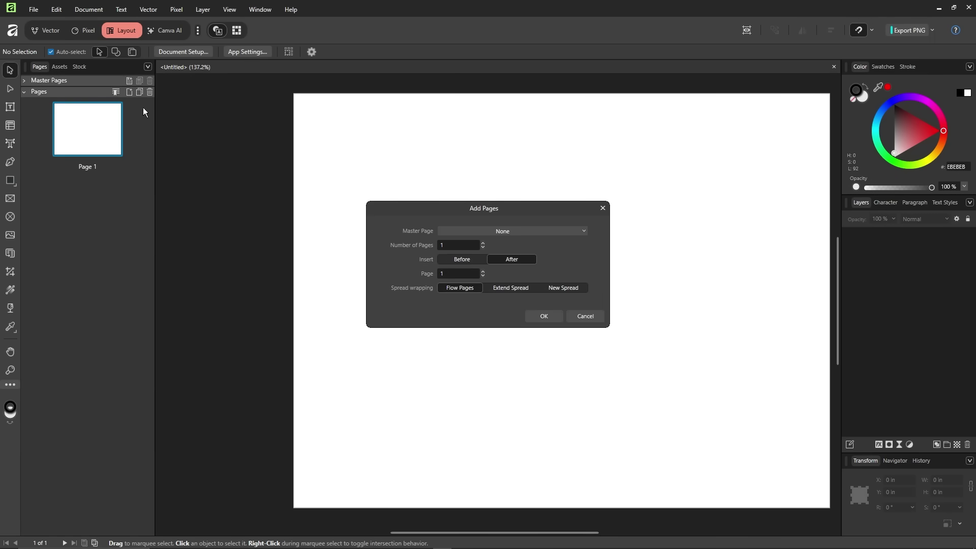
pyautogui.click(557, 318)
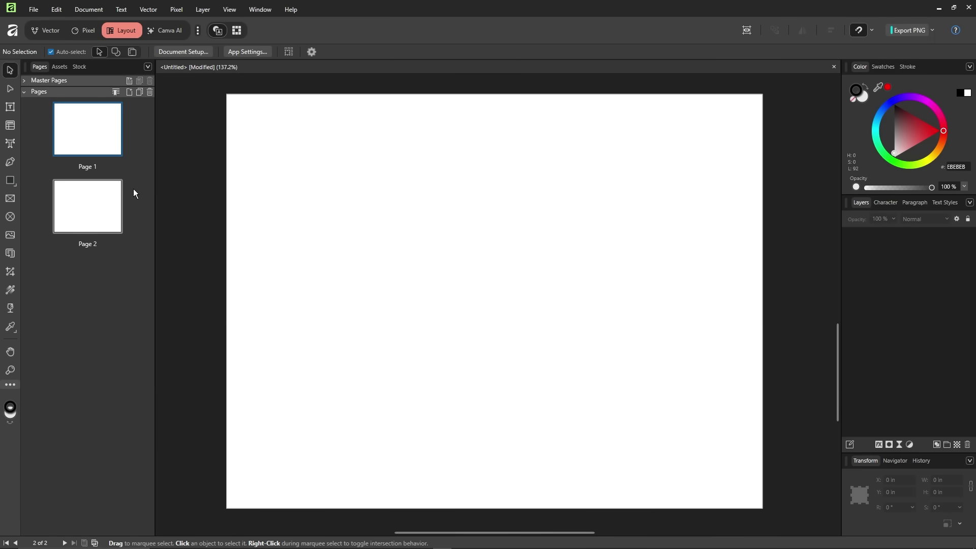
pyautogui.rightClick(100, 140)
pyautogui.click(153, 290)
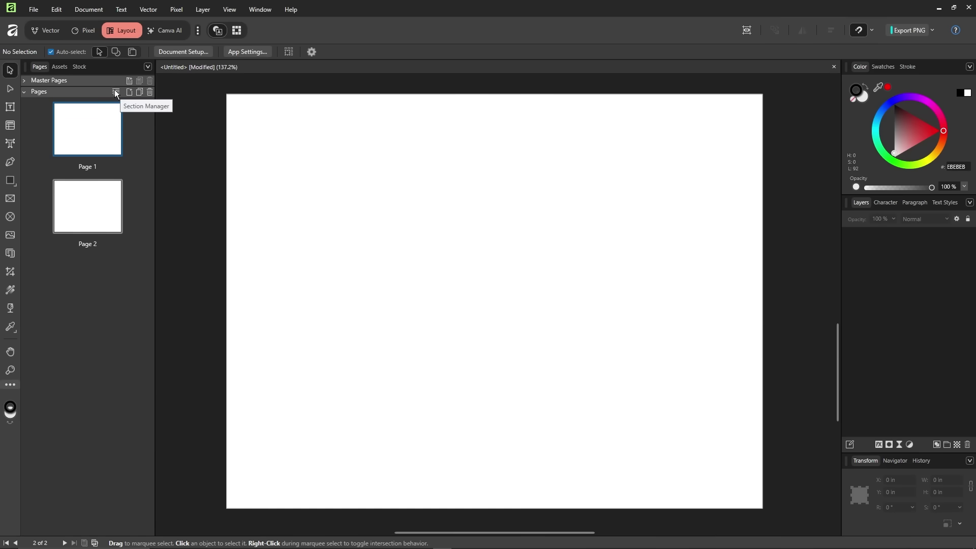
# Enable facing pages starting on the right and add one more page to form a two-page spread
pyautogui.click(189, 52)
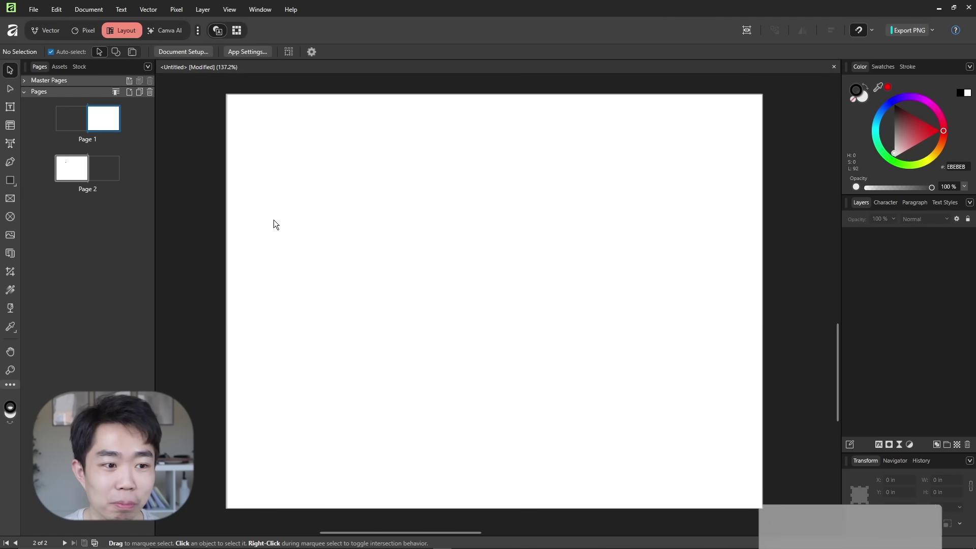
pyautogui.click(129, 93)
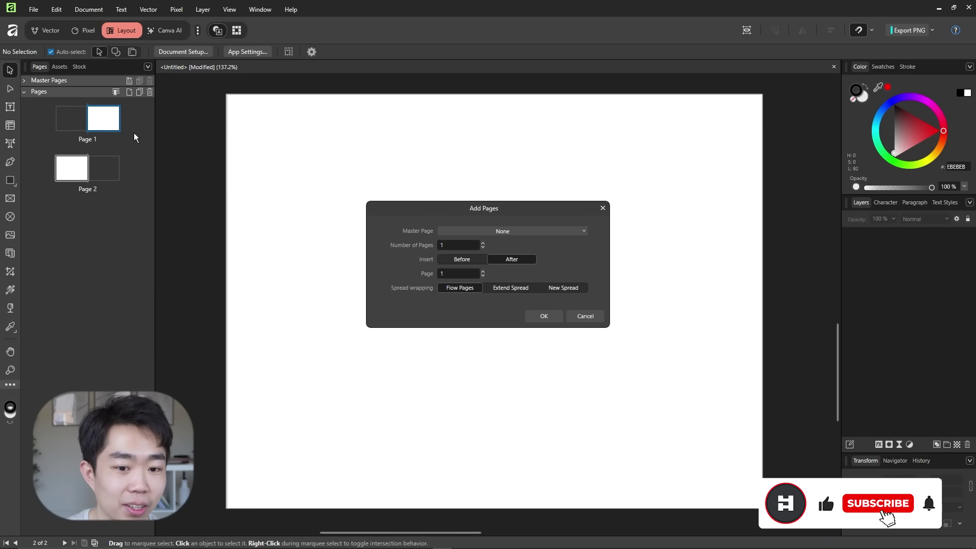
pyautogui.click(540, 316)
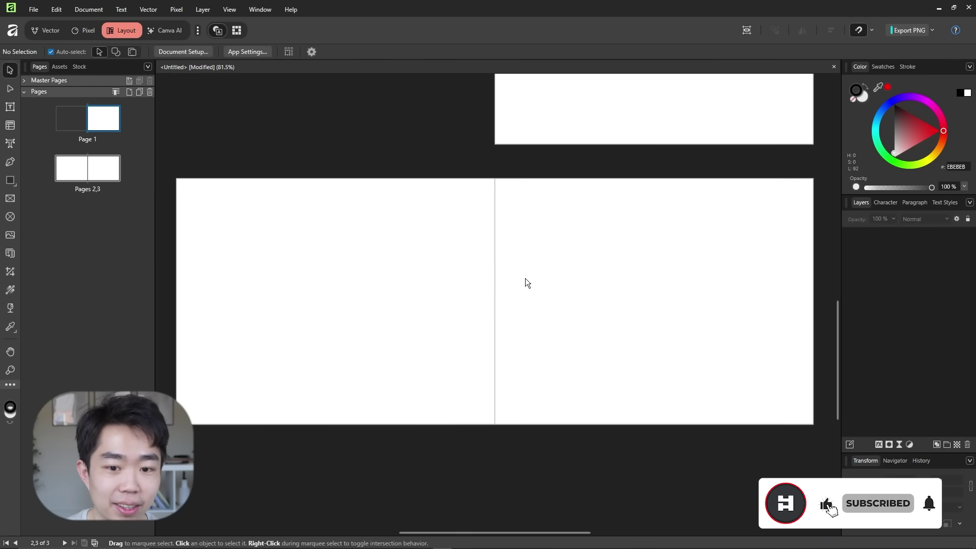
# Examine page 1 and the two-page spread on the canvas at several zoom levels and positions
pyautogui.scroll(-1, 526, 275)
pyautogui.scroll(2, 526, 278)
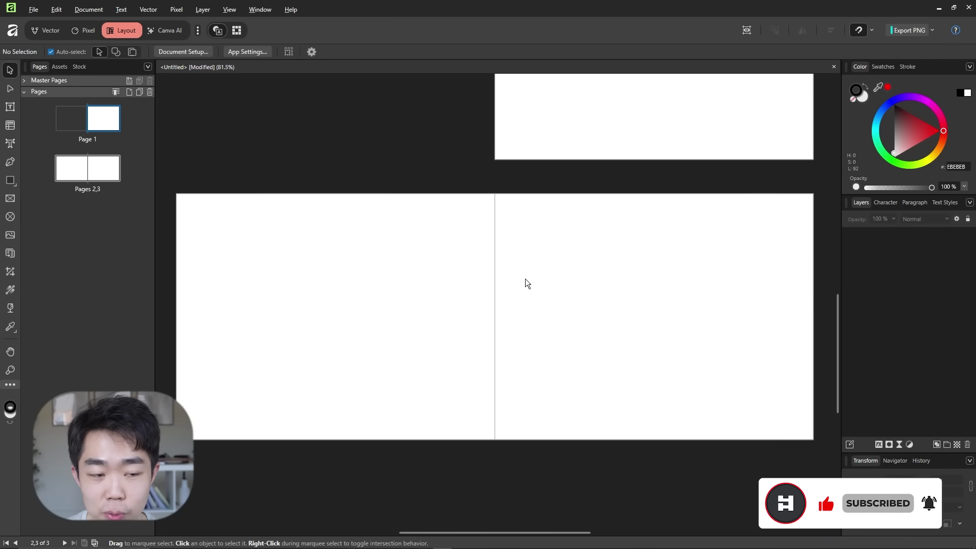
pyautogui.keyDown('ctrl'); pyautogui.scroll(-1, 526, 277); pyautogui.keyUp('ctrl')
pyautogui.keyDown('ctrl'); pyautogui.scroll(1, 529, 273); pyautogui.keyUp('ctrl')
pyautogui.keyDown('ctrl'); pyautogui.scroll(-1, 528, 266); pyautogui.keyUp('ctrl')
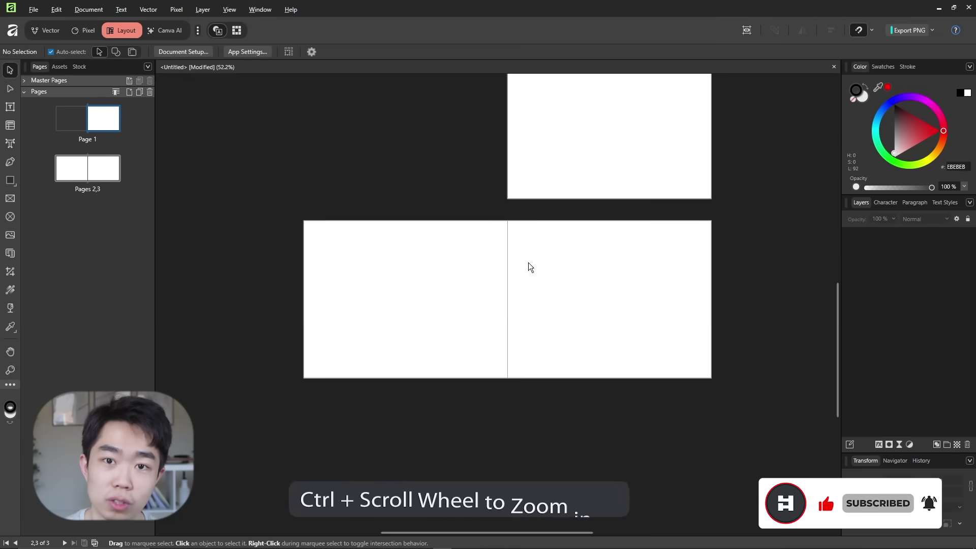
pyautogui.keyDown('ctrl'); pyautogui.scroll(2, 504, 229); pyautogui.keyUp('ctrl')
pyautogui.keyDown('ctrl'); pyautogui.scroll(-2, 502, 224); pyautogui.keyUp('ctrl')
pyautogui.moveTo(528, 250); pyautogui.dragTo(565, 259)
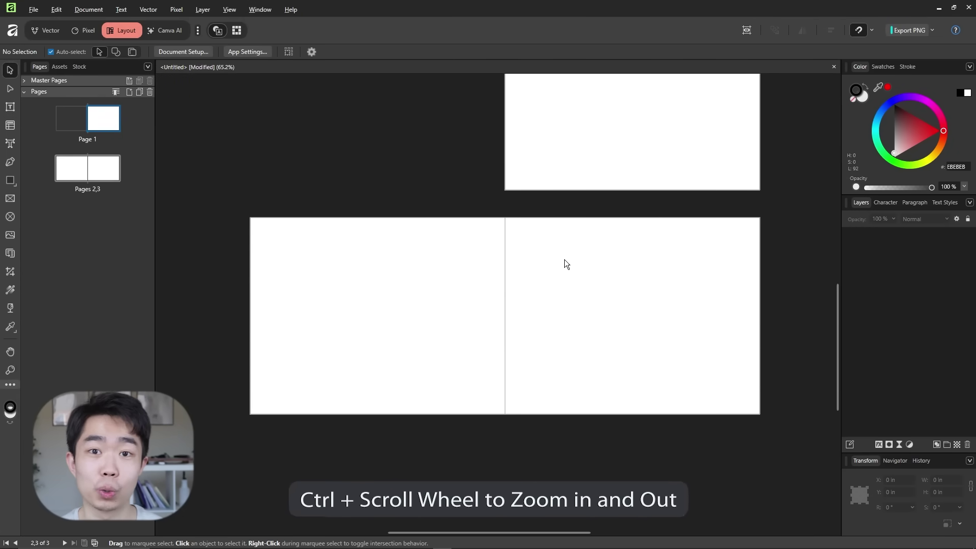
pyautogui.moveTo(565, 259); pyautogui.dragTo(524, 298)
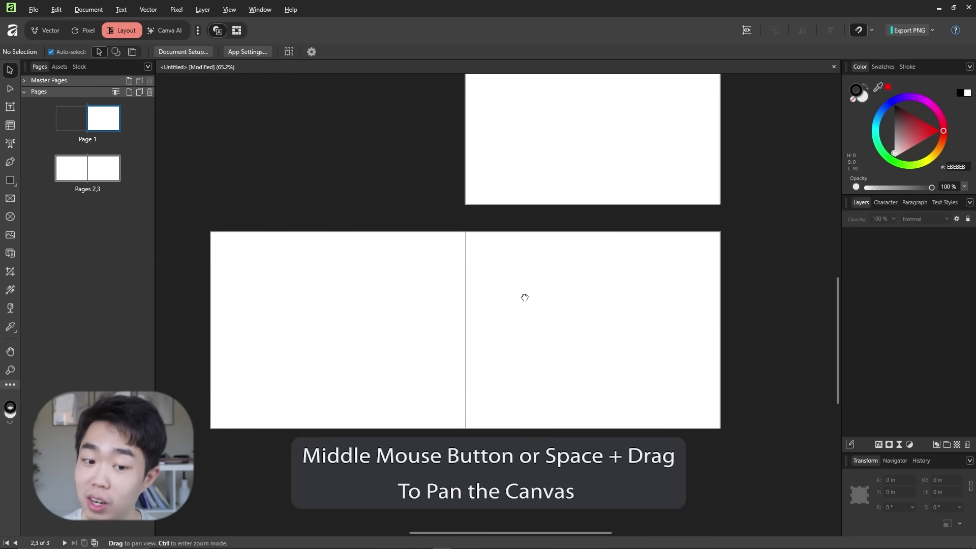
pyautogui.moveTo(551, 260); pyautogui.dragTo(611, 356)
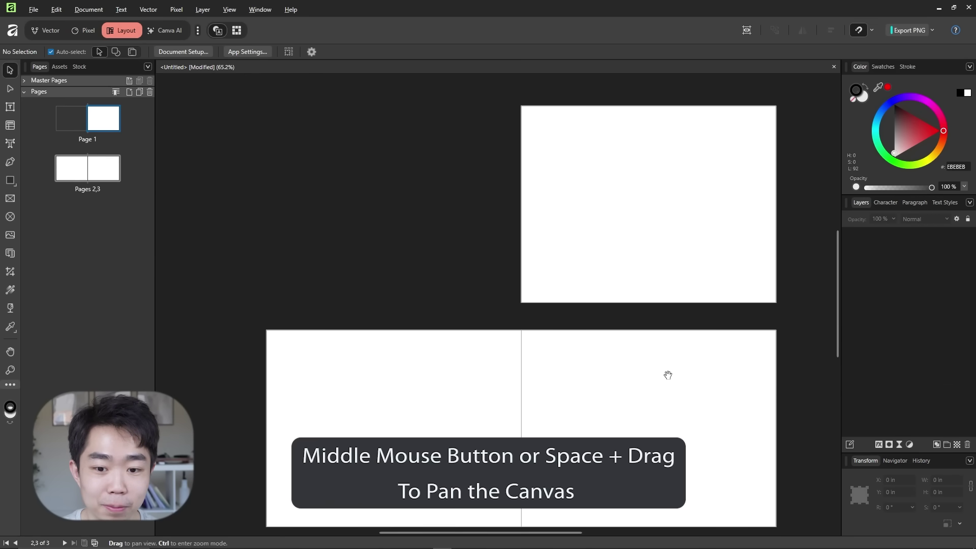
pyautogui.moveTo(667, 376); pyautogui.dragTo(612, 289)
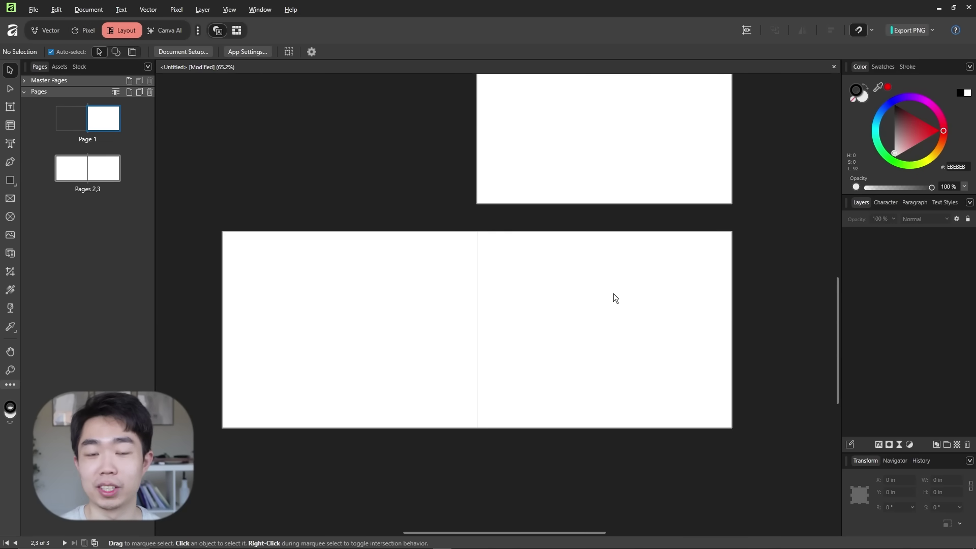
pyautogui.moveTo(539, 312); pyautogui.dragTo(588, 284)
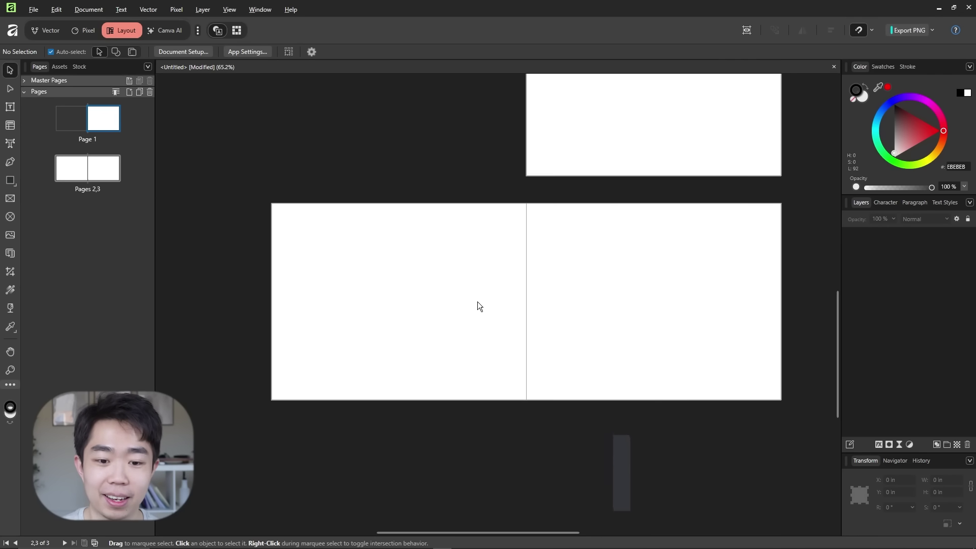
pyautogui.scroll(1, 477, 304)
pyautogui.scroll(-1, 525, 298)
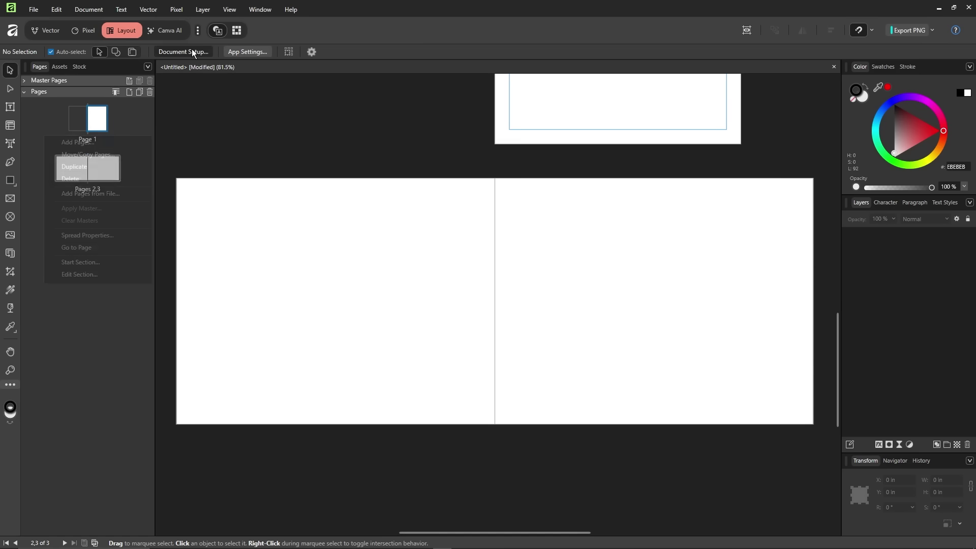
# Change the page orientation to portrait and enable document margins of 0.5 in on all sides
pyautogui.click(192, 49)
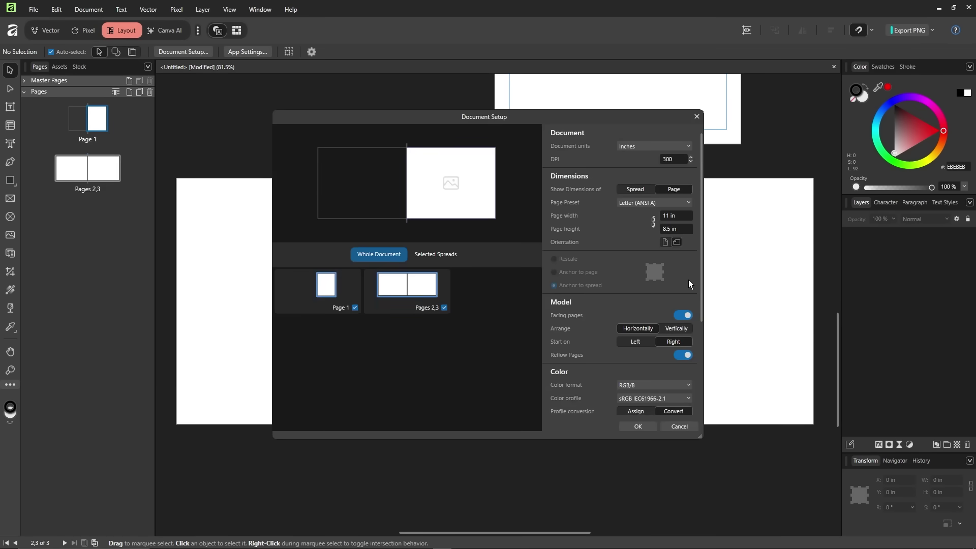
pyautogui.click(665, 242)
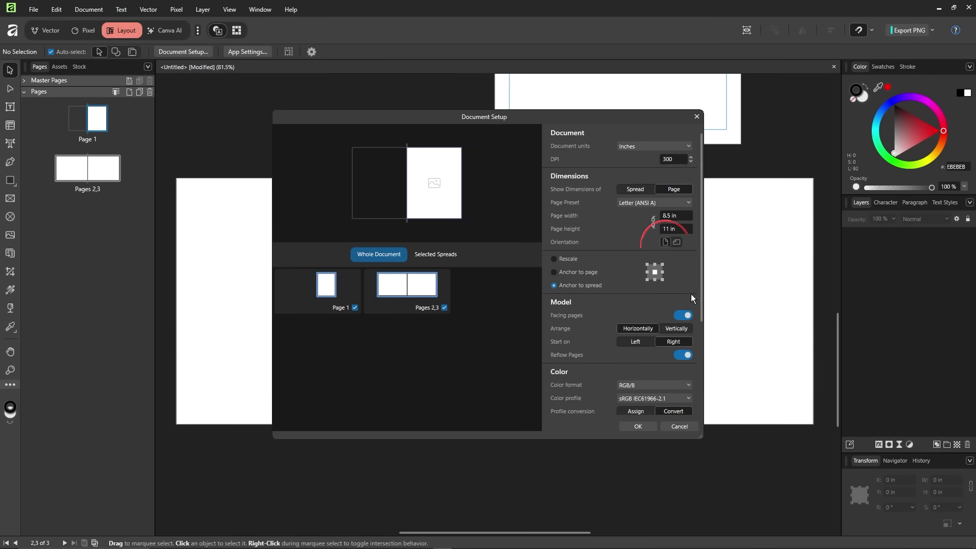
pyautogui.scroll(-3, 609, 374)
pyautogui.click(678, 370)
pyautogui.click(664, 316)
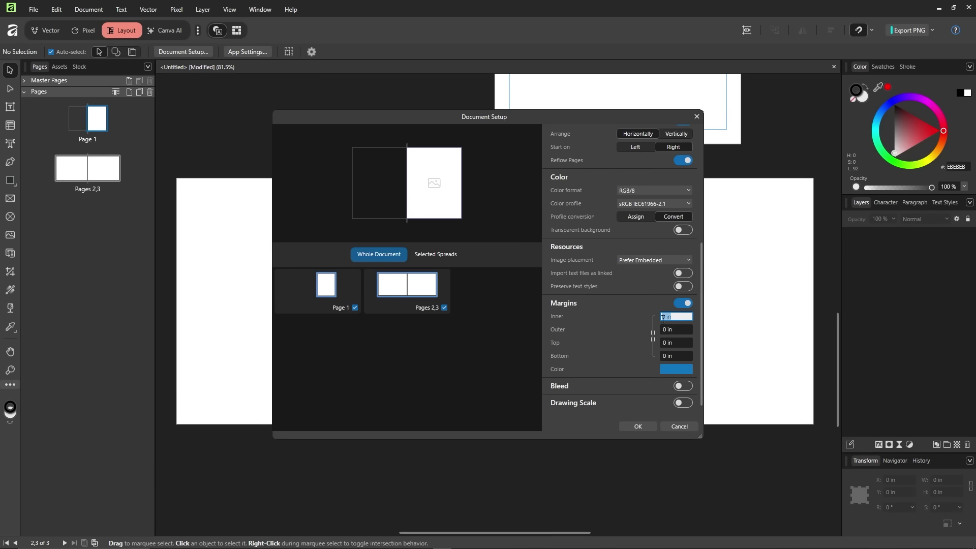
pyautogui.write('0.5')
# Turn on bleed for the whole document and apply the document setup
pyautogui.click(683, 386)
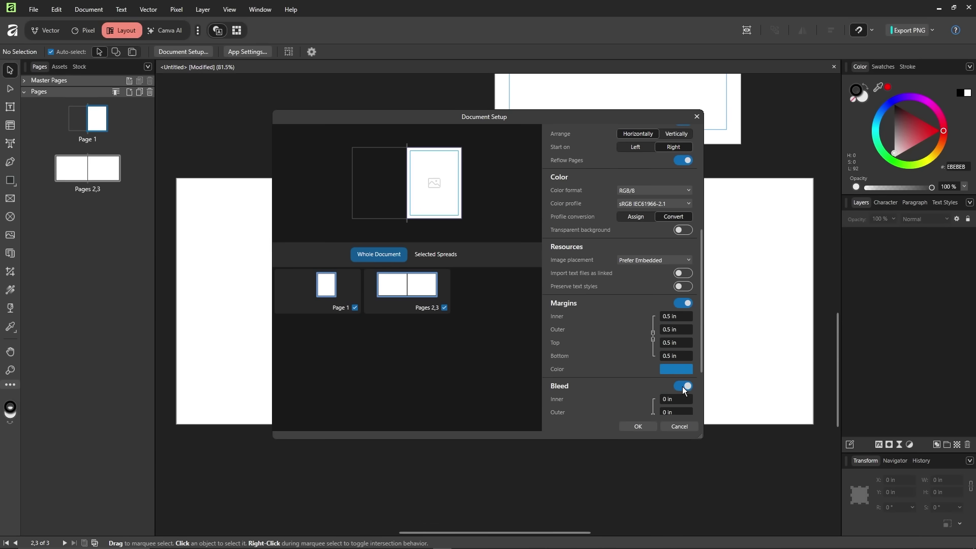
pyautogui.scroll(-2, 675, 350)
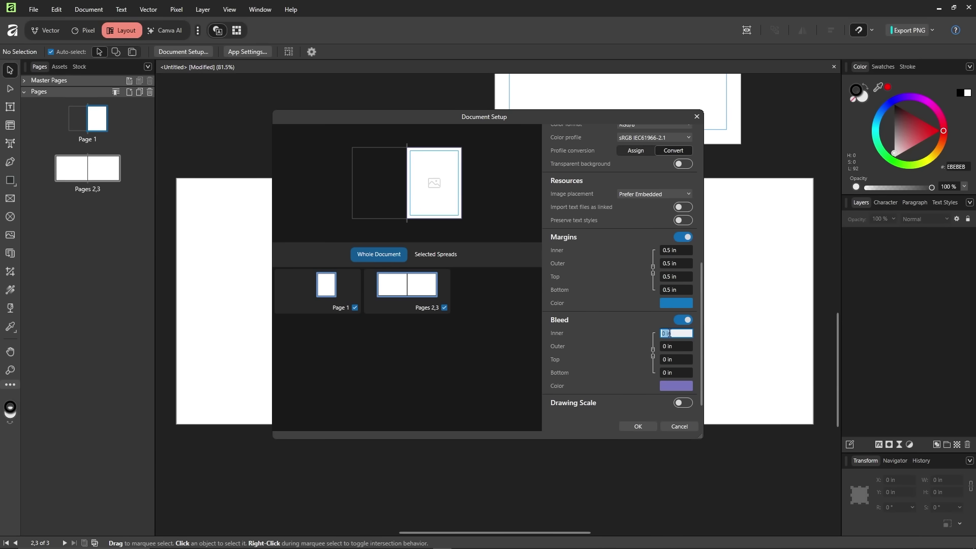
pyautogui.click(638, 426)
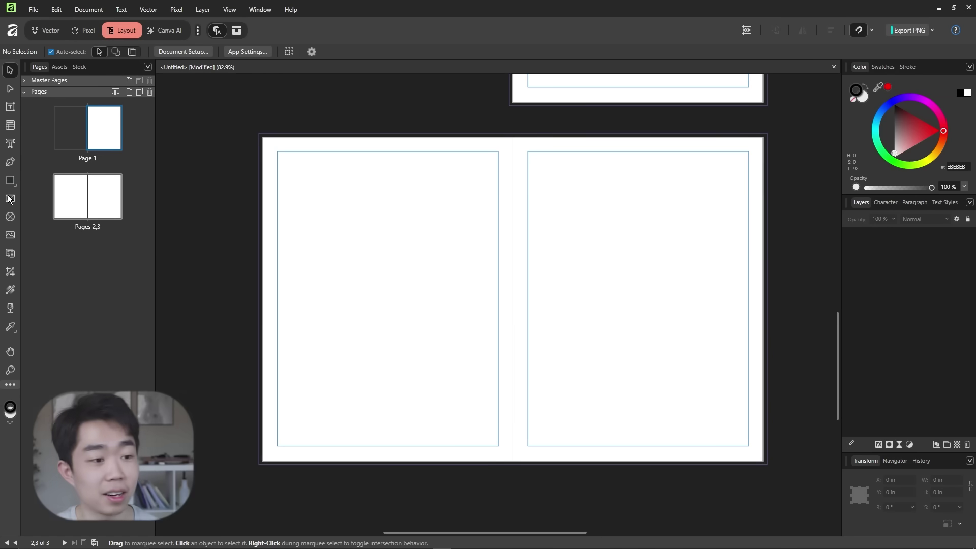
# Draw a rectangular picture frame about 7.5 × 4.47 in across the top of the left page's margins and deselect it
pyautogui.click(9, 198)
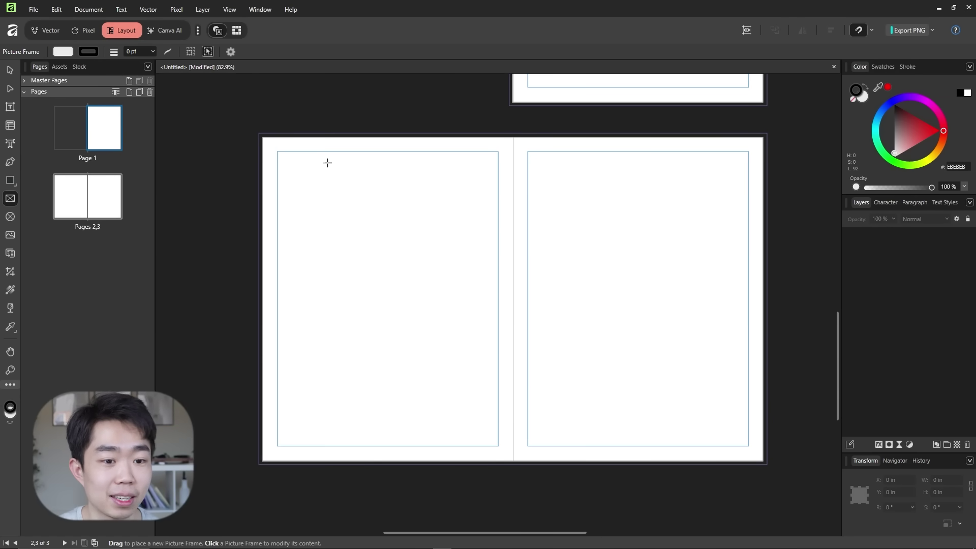
pyautogui.moveTo(277, 152); pyautogui.dragTo(499, 283)
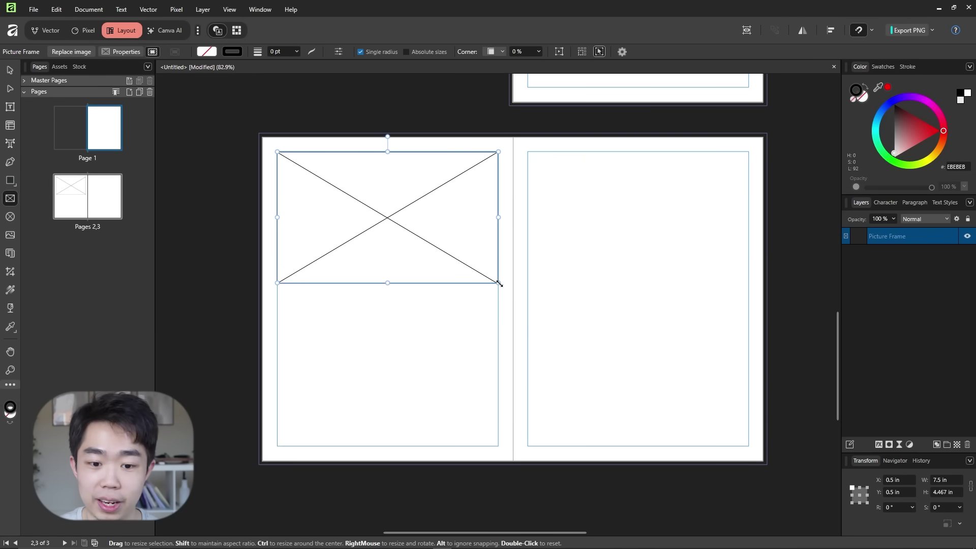
pyautogui.press('v')
pyautogui.click(530, 171)
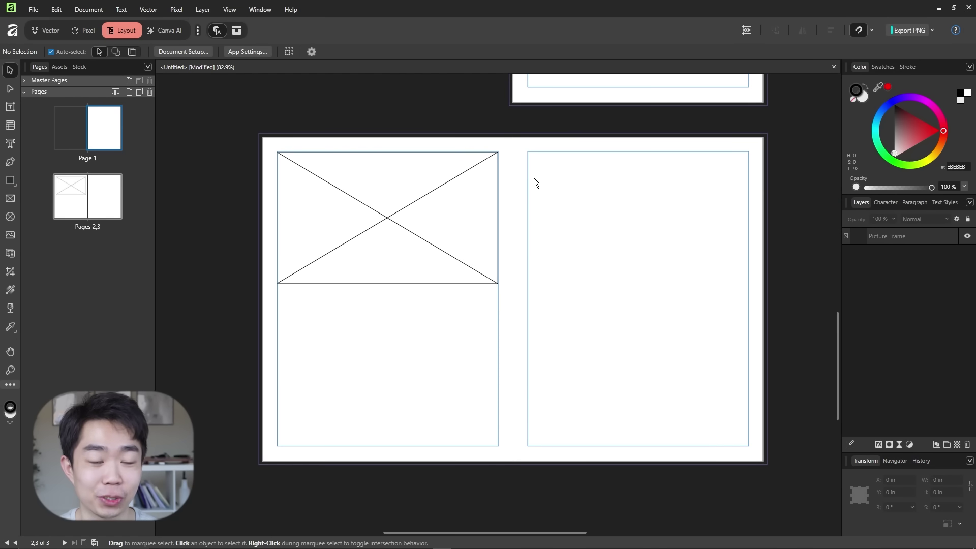
# Select the picture frame and review the character, paragraph and text style settings before returning to the layer list
pyautogui.click(943, 237)
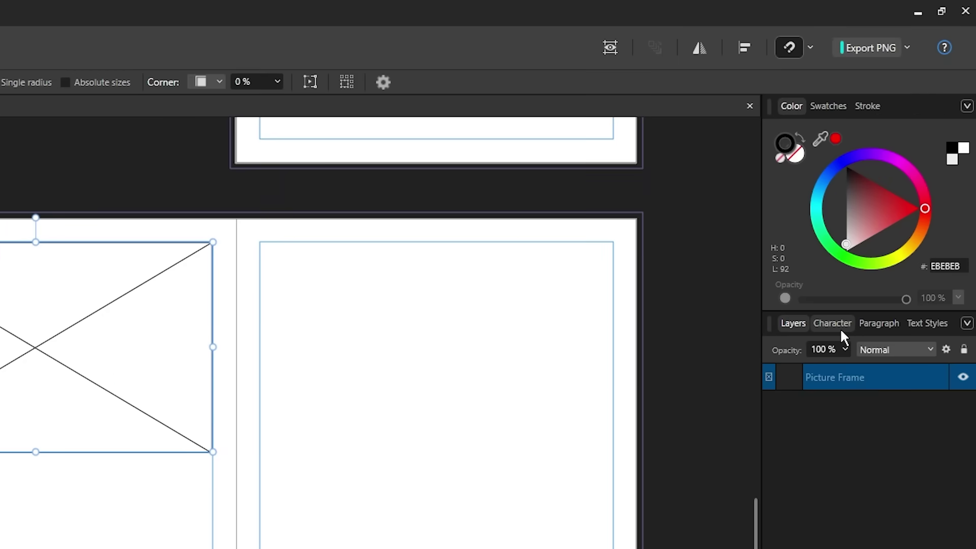
pyautogui.click(888, 203)
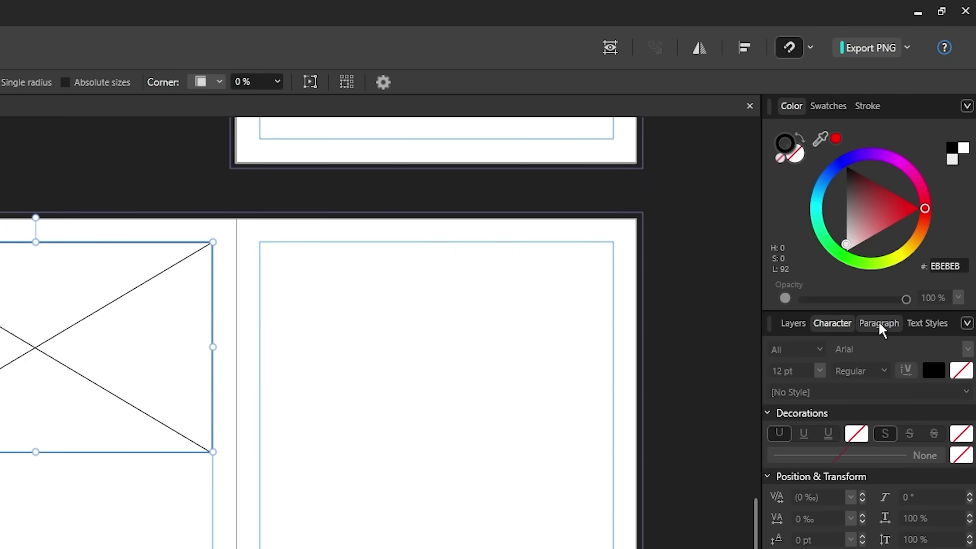
pyautogui.click(916, 204)
pyautogui.click(927, 324)
pyautogui.click(793, 324)
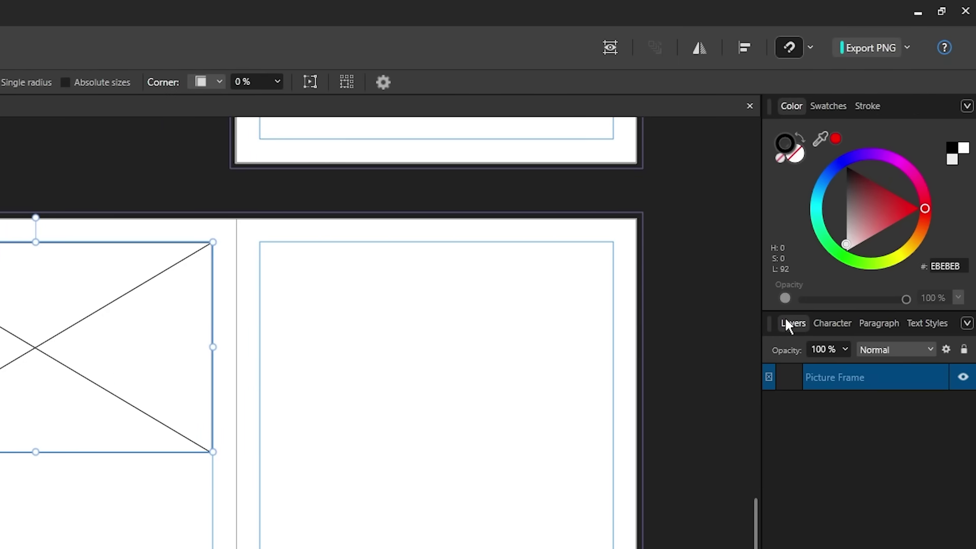
# Shrink the picture frame to about 0.96 in high and rotate it 45° counter-clockwise
pyautogui.moveTo(35, 452); pyautogui.dragTo(49, 395)
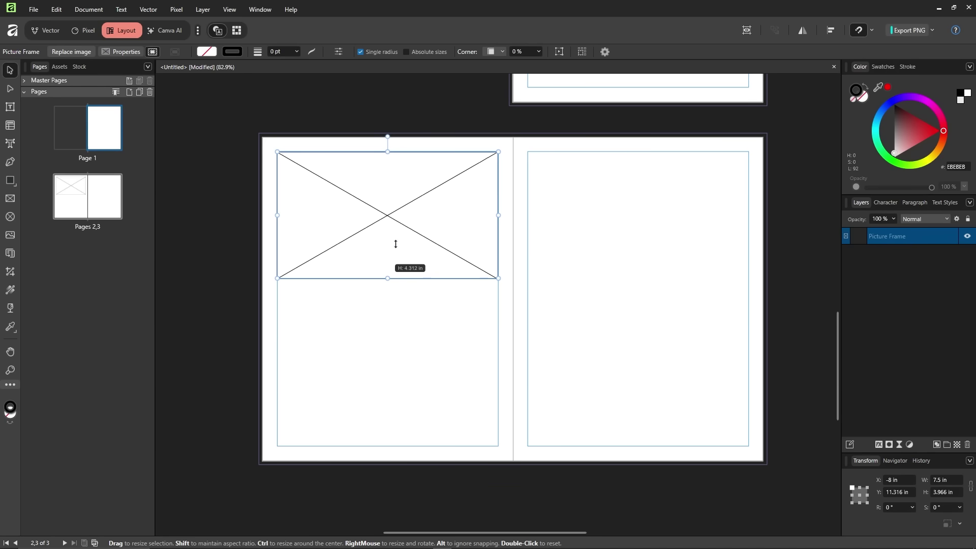
pyautogui.moveTo(396, 244); pyautogui.dragTo(427, 223)
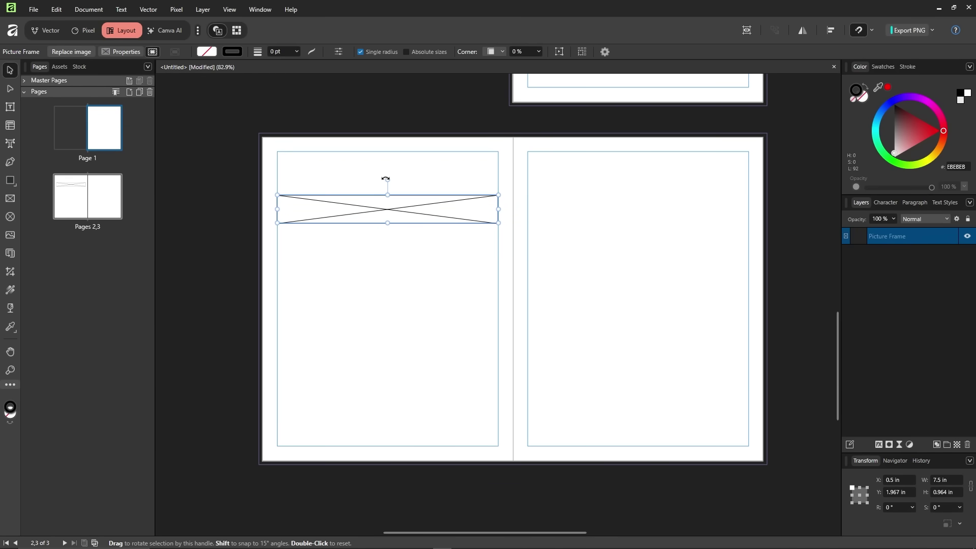
pyautogui.moveTo(388, 179); pyautogui.dragTo(357, 177)
pyautogui.moveTo(414, 192); pyautogui.dragTo(386, 214)
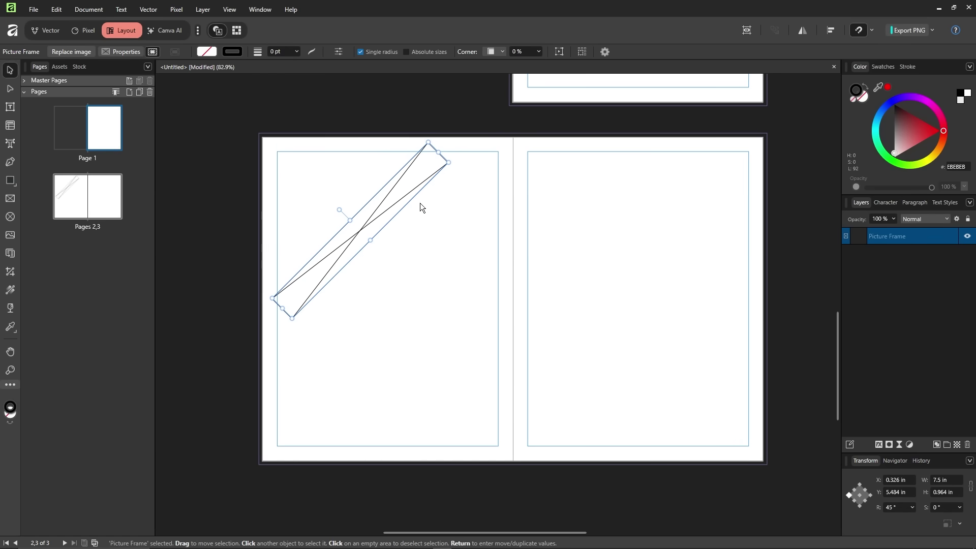
pyautogui.rightClick(430, 149)
pyautogui.click(74, 10)
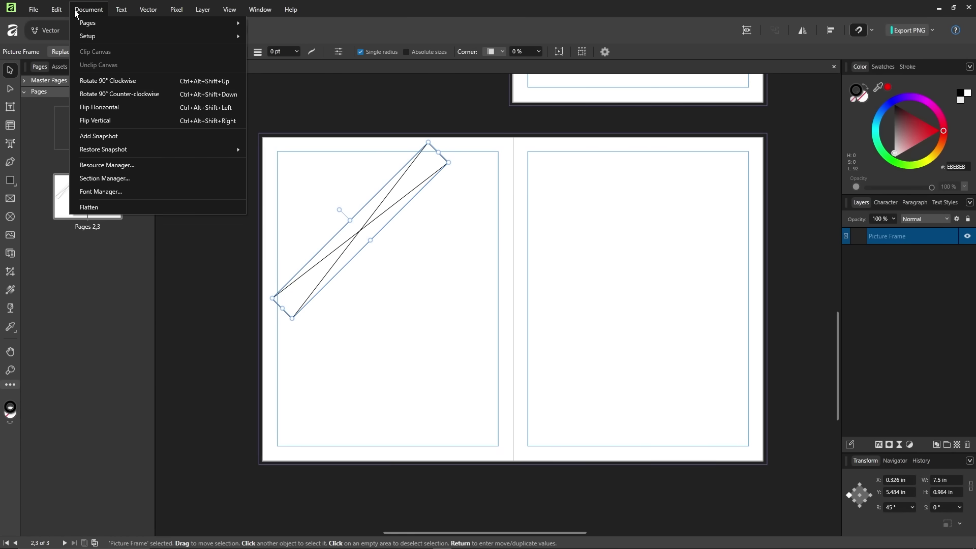
pyautogui.moveTo(225, 14)
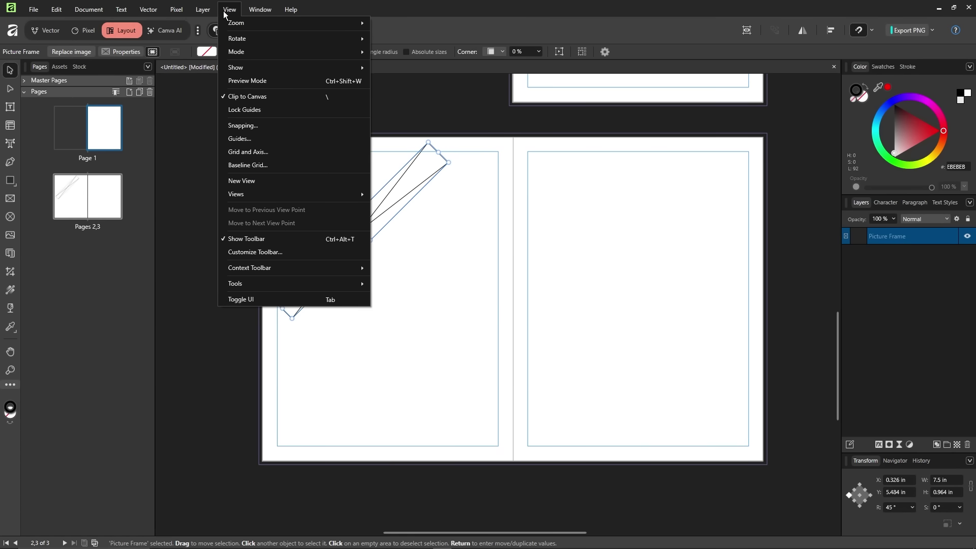
pyautogui.click(404, 197)
pyautogui.rightClick(404, 196)
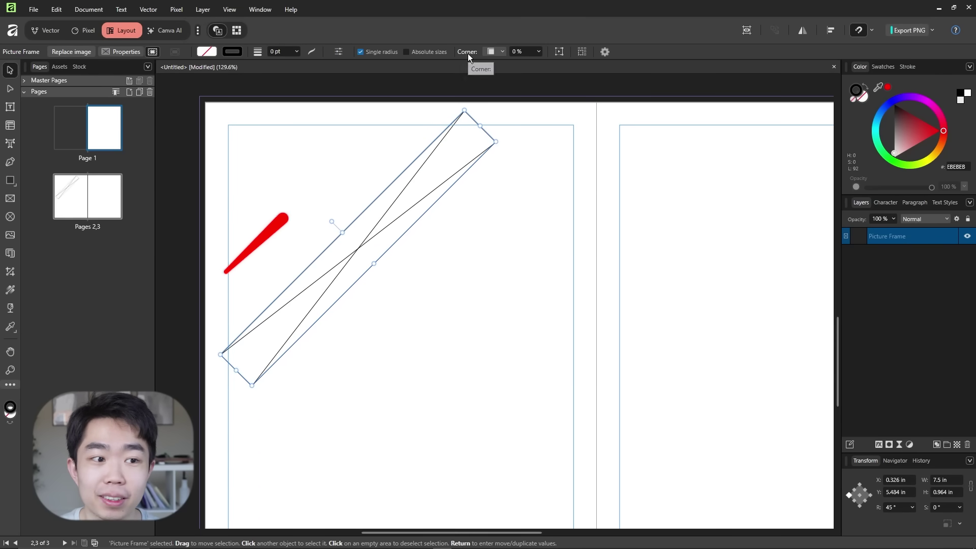
# Apply rounded corners with a 25% radius to the rotated picture frame
pyautogui.click(495, 51)
pyautogui.click(504, 75)
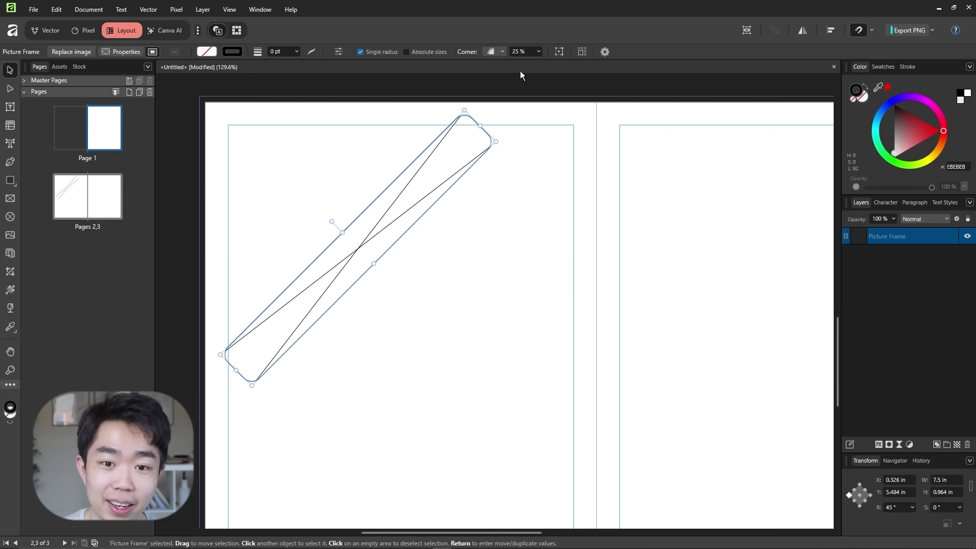
# Increase the rotated picture frame's corner radius to 66% and reselect the frame
pyautogui.moveTo(541, 63); pyautogui.dragTo(572, 64)
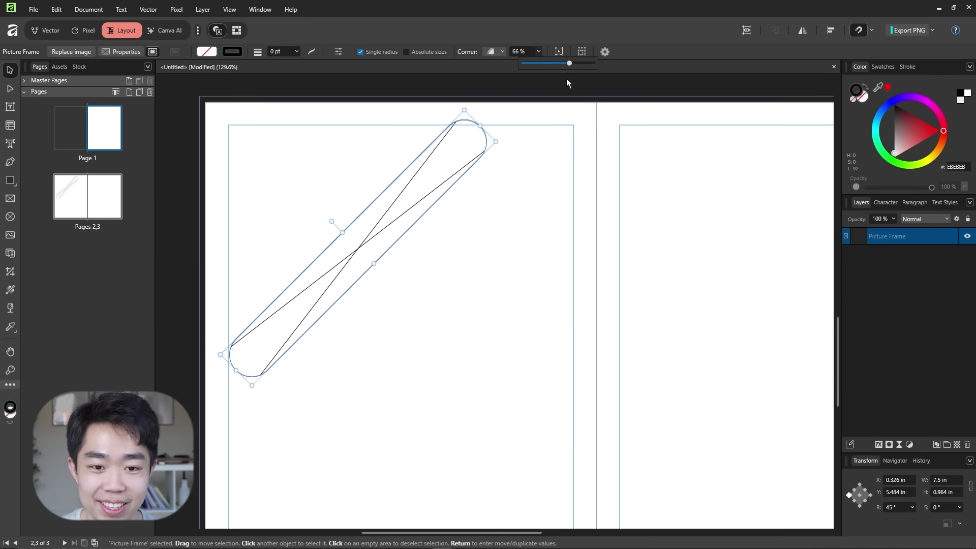
pyautogui.click(546, 122)
pyautogui.click(443, 174)
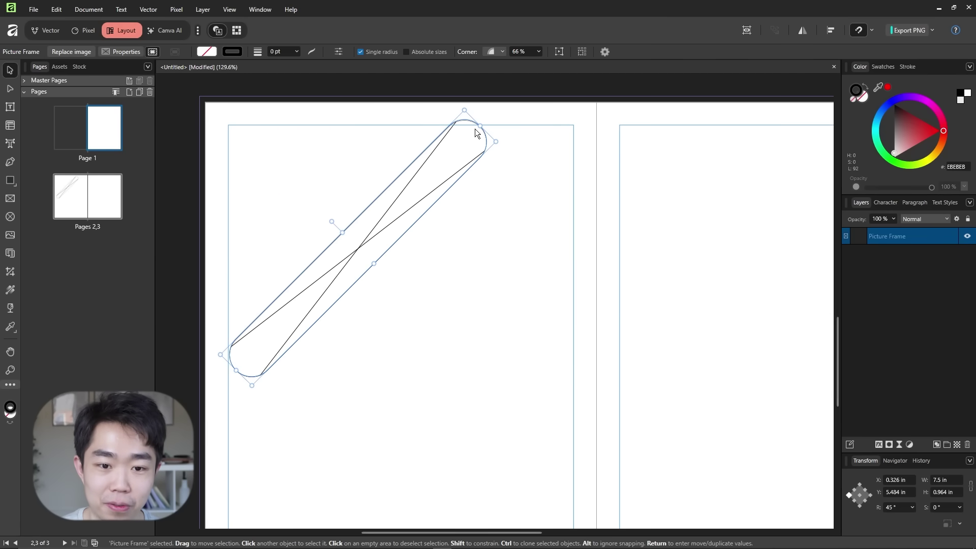
# Resize the rounded frame along its diagonal and duplicate it in varied lengths to fill the left page with 45° bars
pyautogui.moveTo(479, 126); pyautogui.dragTo(373, 233)
pyautogui.moveTo(331, 290); pyautogui.dragTo(386, 228)
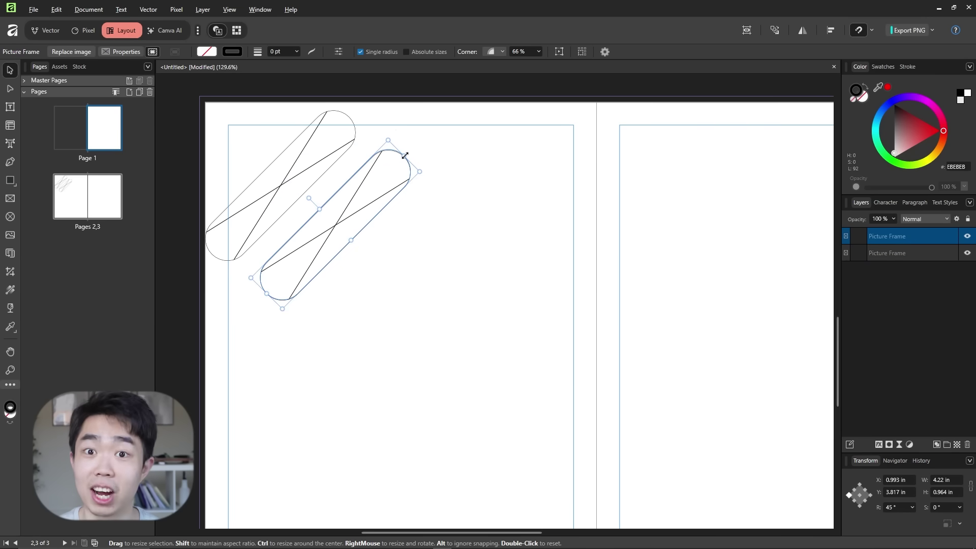
pyautogui.moveTo(406, 155); pyautogui.dragTo(420, 131)
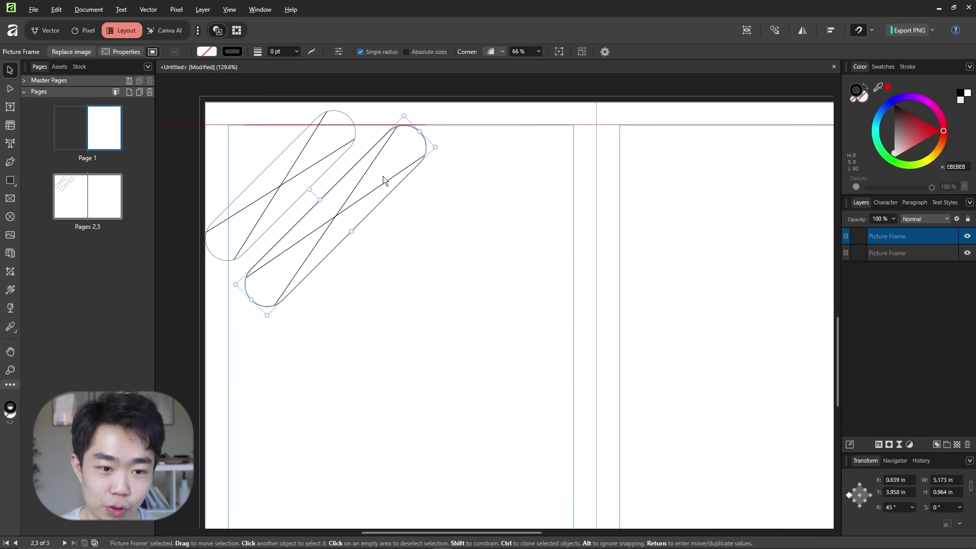
pyautogui.moveTo(251, 300); pyautogui.dragTo(219, 328)
pyautogui.moveTo(351, 204); pyautogui.dragTo(426, 205)
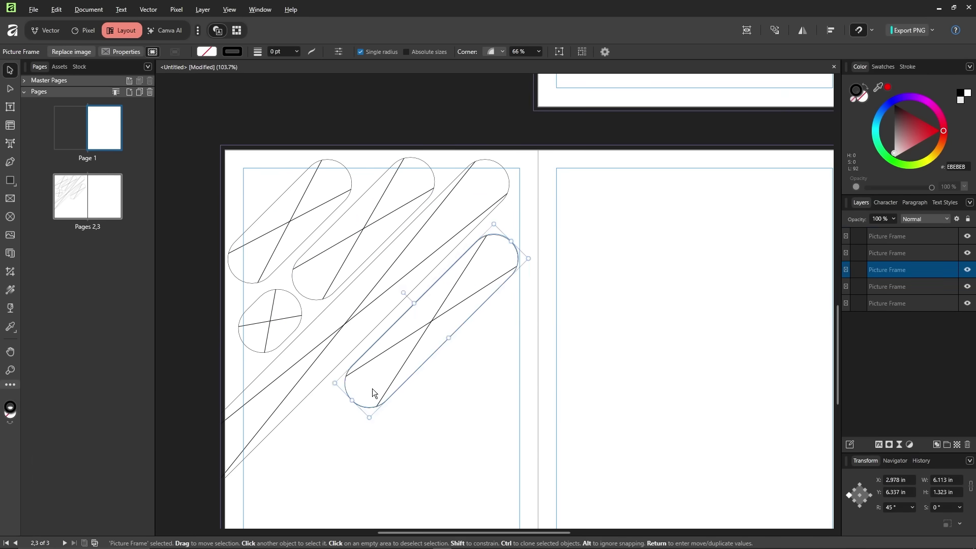
pyautogui.moveTo(373, 388); pyautogui.dragTo(492, 348)
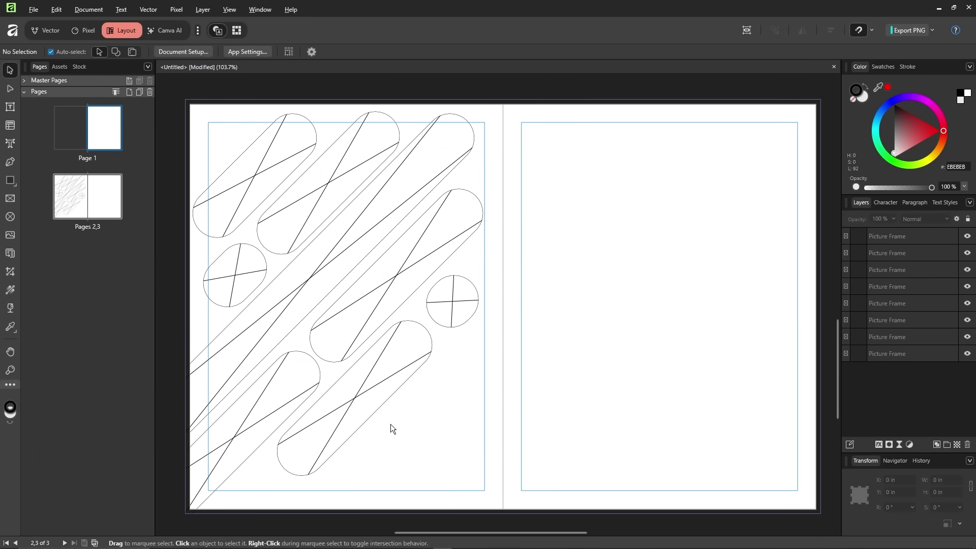
# Fill all the picture frames with black instead of an outline, combine them into one compound, and deselect it
pyautogui.hotkey('ctrl', 'a')
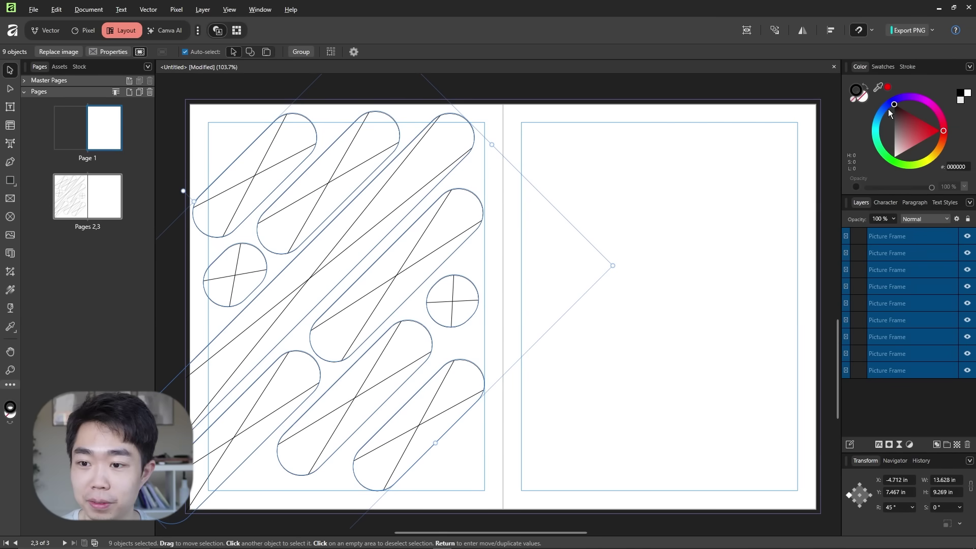
pyautogui.click(865, 87)
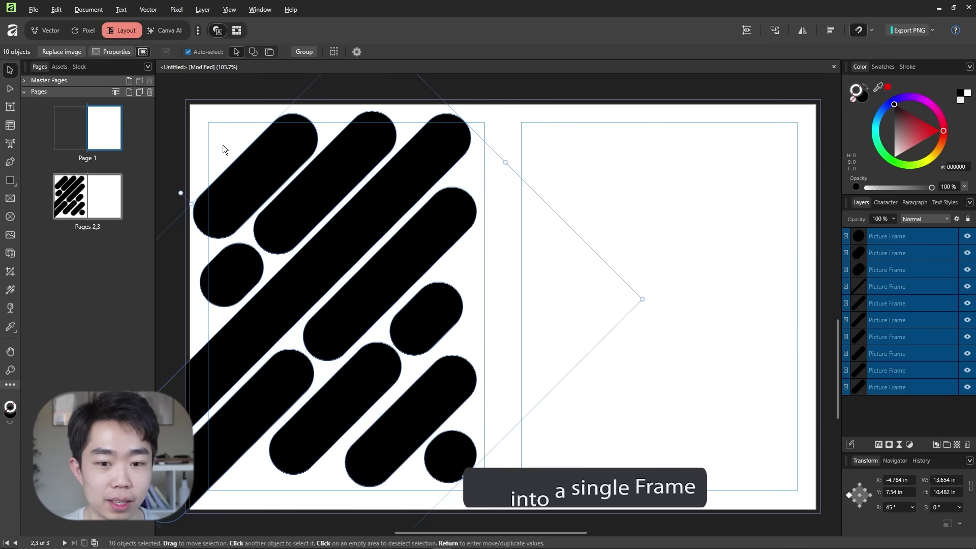
pyautogui.rightClick(328, 162)
pyautogui.moveTo(468, 542)
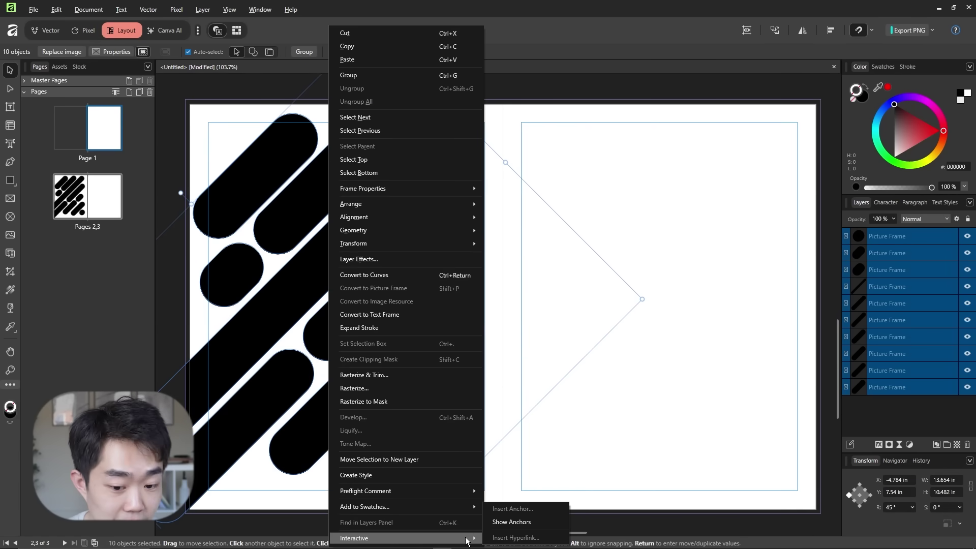
pyautogui.click(148, 10)
pyautogui.click(256, 137)
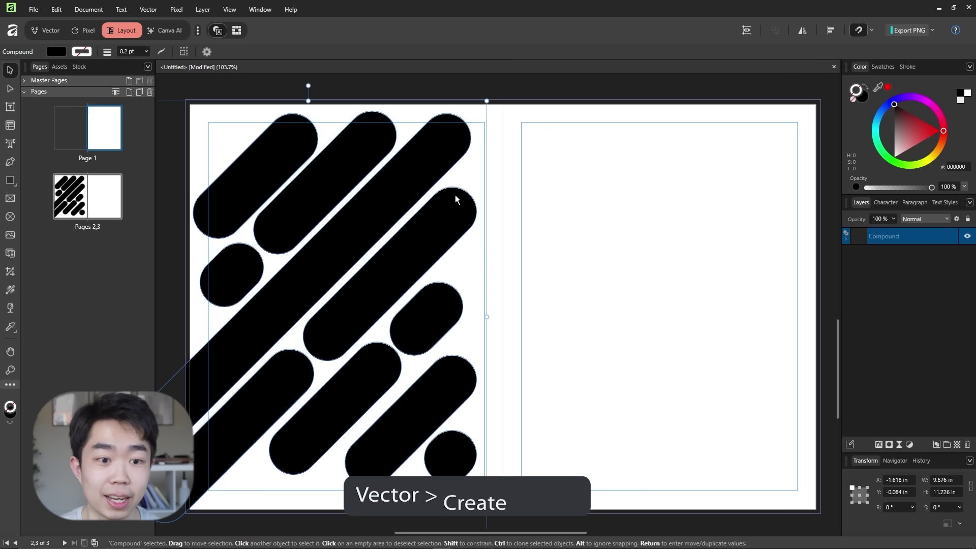
pyautogui.click(149, 10)
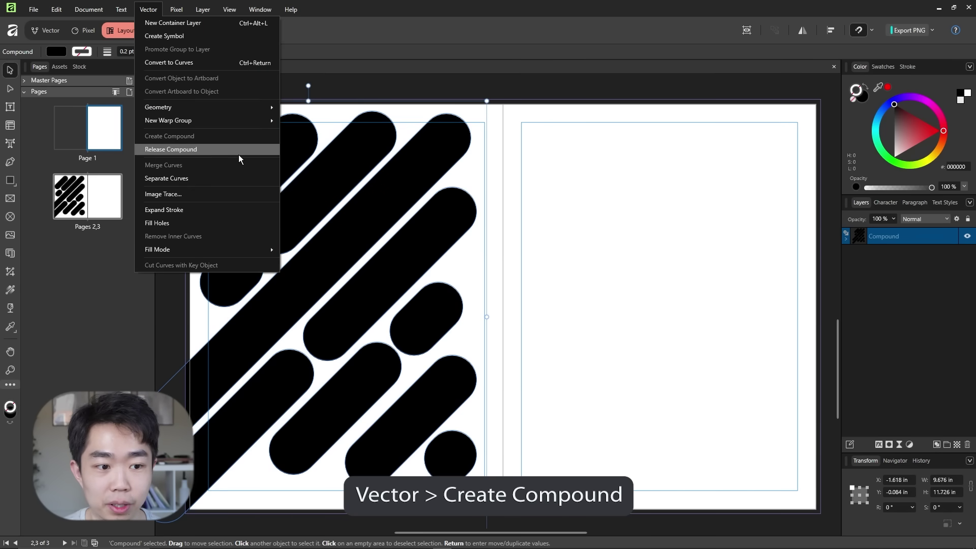
pyautogui.click(639, 230)
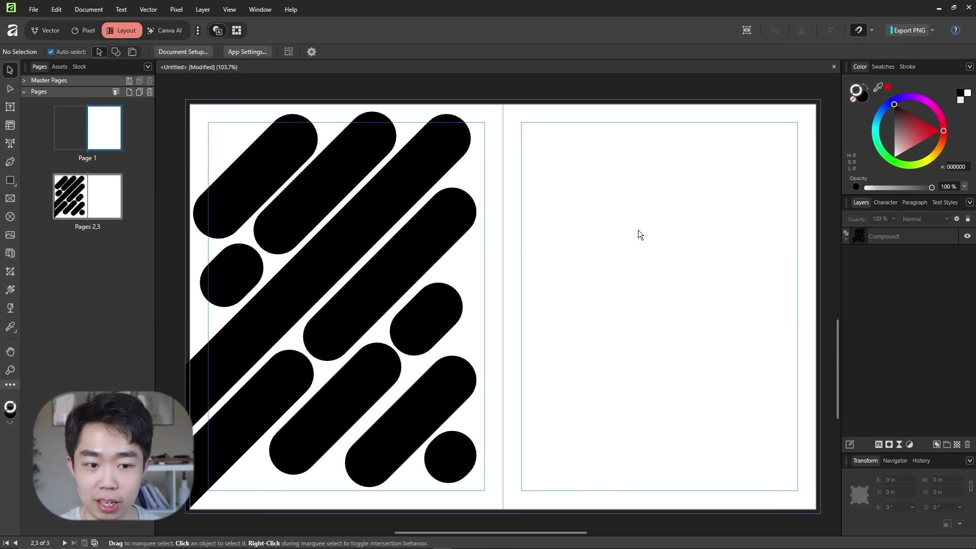
# Try to place the photo from the Downloads folder into a diagonal frame of the compound, scaled to 100%
pyautogui.hotkey('alt', 'Tab')
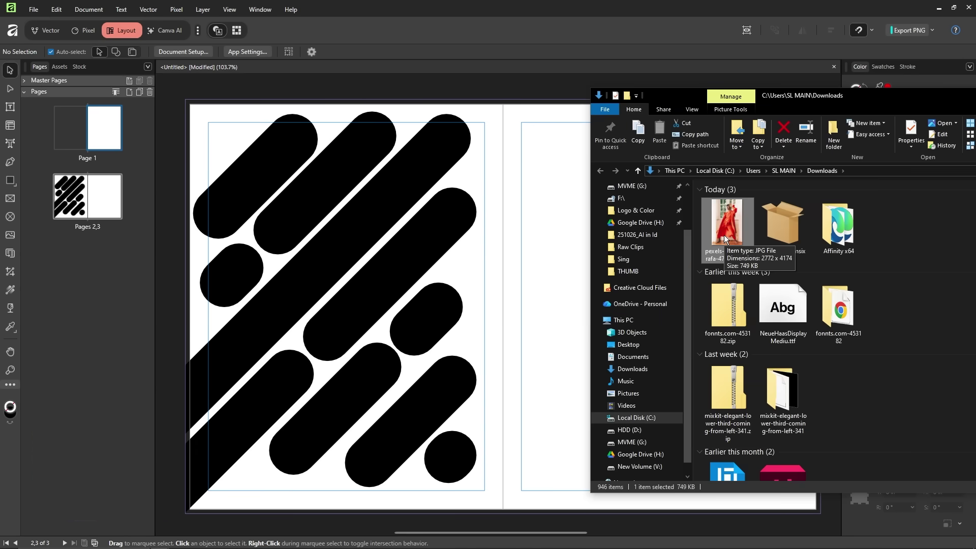
pyautogui.moveTo(724, 235); pyautogui.dragTo(434, 232)
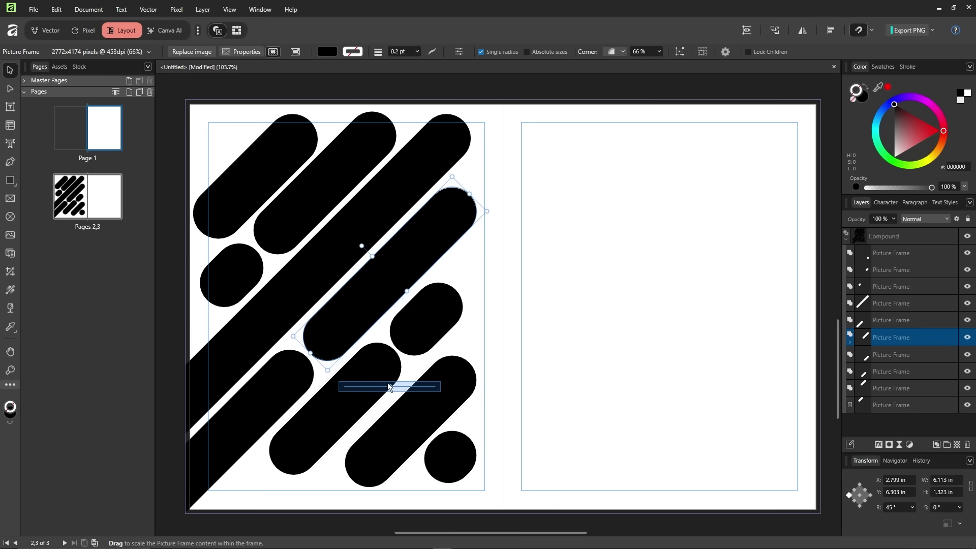
pyautogui.moveTo(390, 386)
pyautogui.mouseDown()
pyautogui.moveTo(414, 389)
pyautogui.moveTo(393, 386)
pyautogui.moveTo(404, 386)
pyautogui.mouseUp()
pyautogui.click(866, 85)
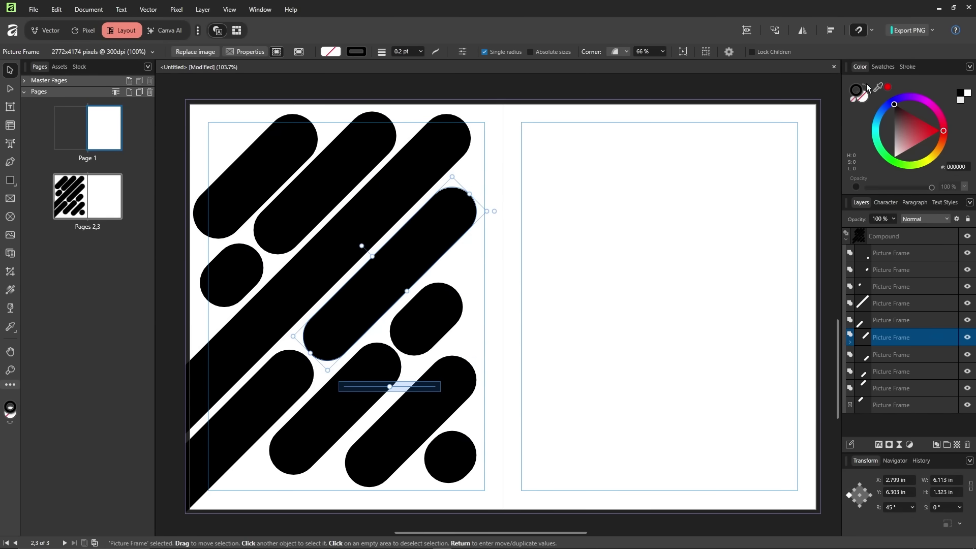
pyautogui.click(867, 87)
pyautogui.click(457, 313)
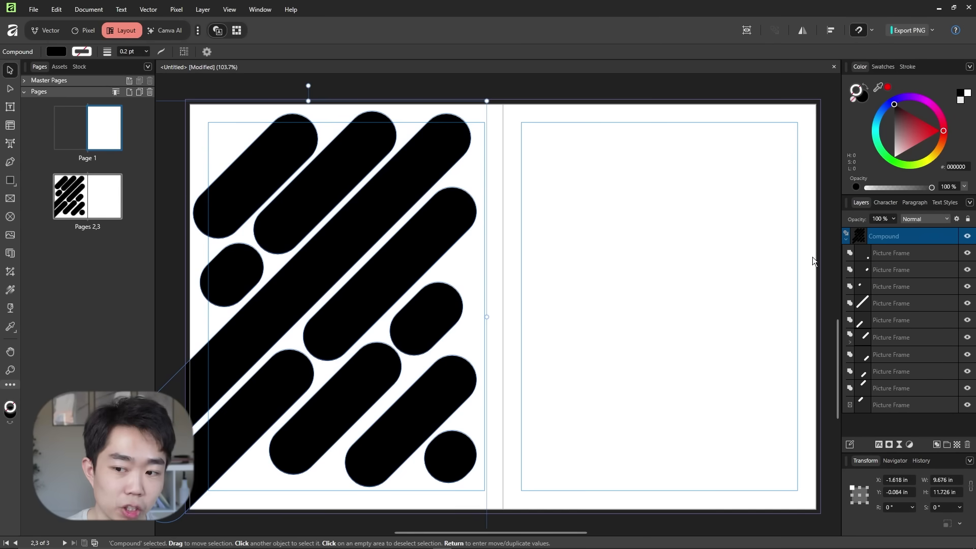
pyautogui.rightClick(437, 254)
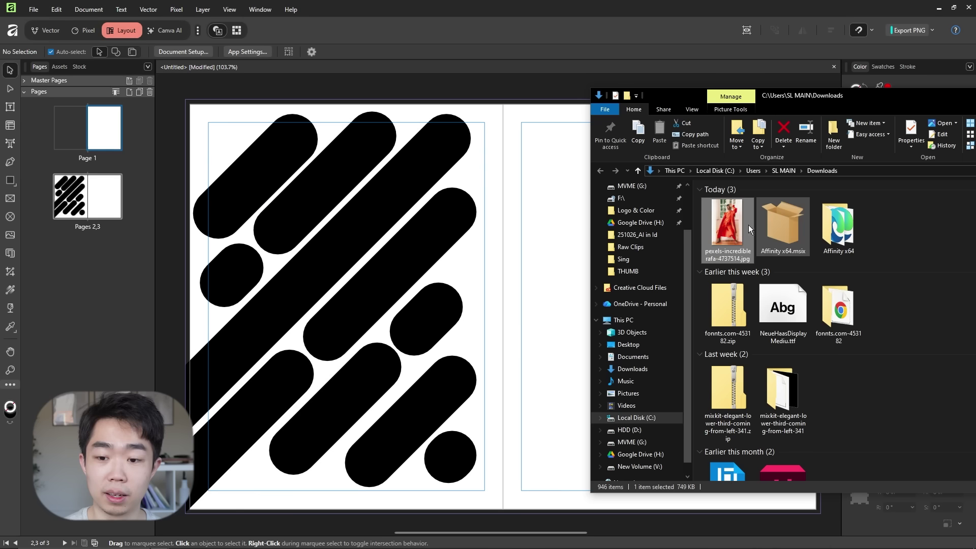
# Try to place the photo in the compound's longest diagonal frame and adjust its position and scale there
pyautogui.moveTo(738, 225); pyautogui.dragTo(367, 224)
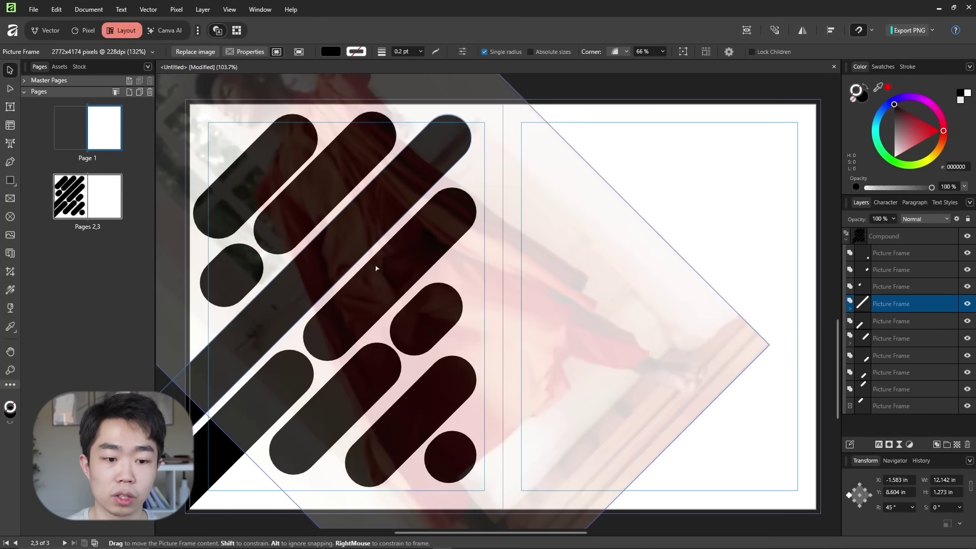
pyautogui.moveTo(328, 288)
pyautogui.mouseDown()
pyautogui.moveTo(292, 294)
pyautogui.moveTo(326, 279)
pyautogui.mouseUp()
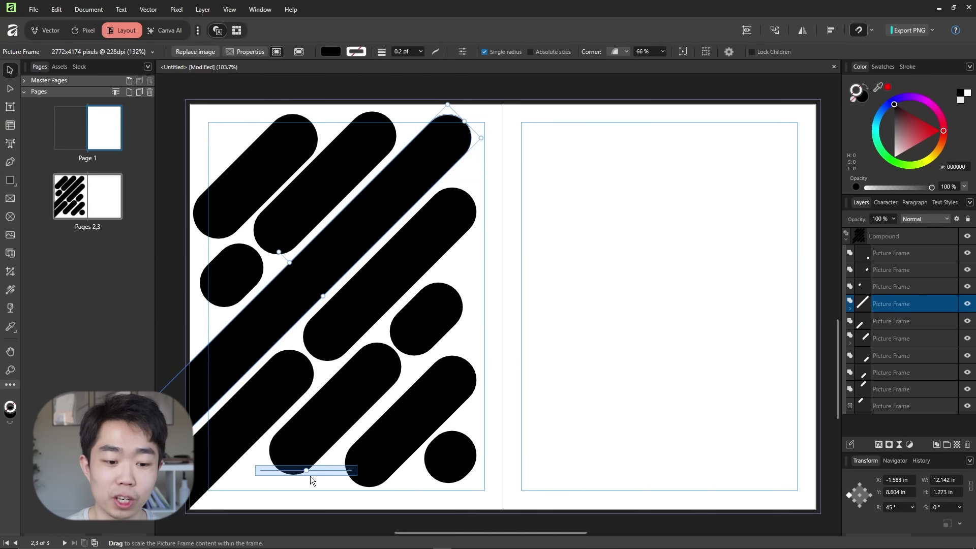
pyautogui.moveTo(308, 475)
pyautogui.mouseDown()
pyautogui.moveTo(351, 465)
pyautogui.moveTo(290, 468)
pyautogui.mouseUp()
# Place the photo as a separate image in the upper part of the right page and deselect it
pyautogui.moveTo(802, 254); pyautogui.dragTo(639, 241)
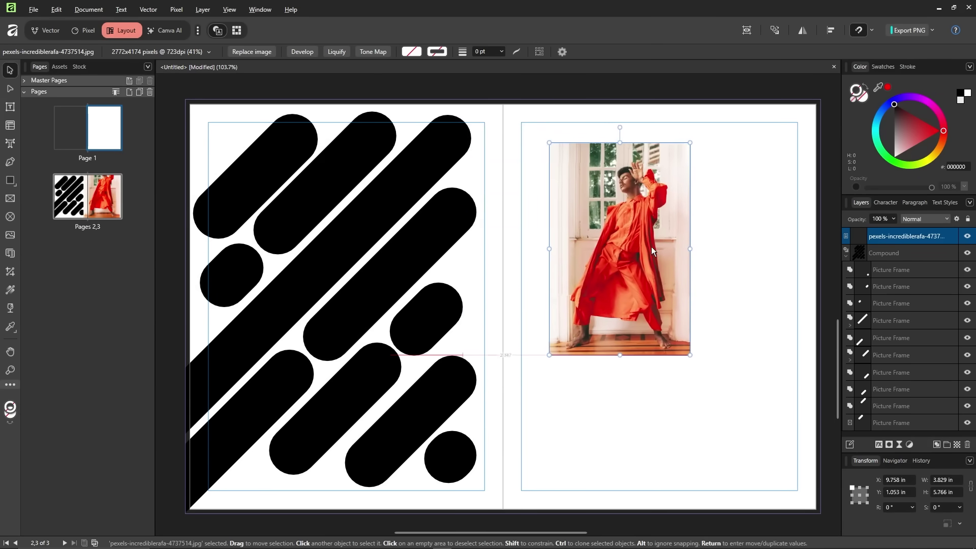
pyautogui.click(741, 240)
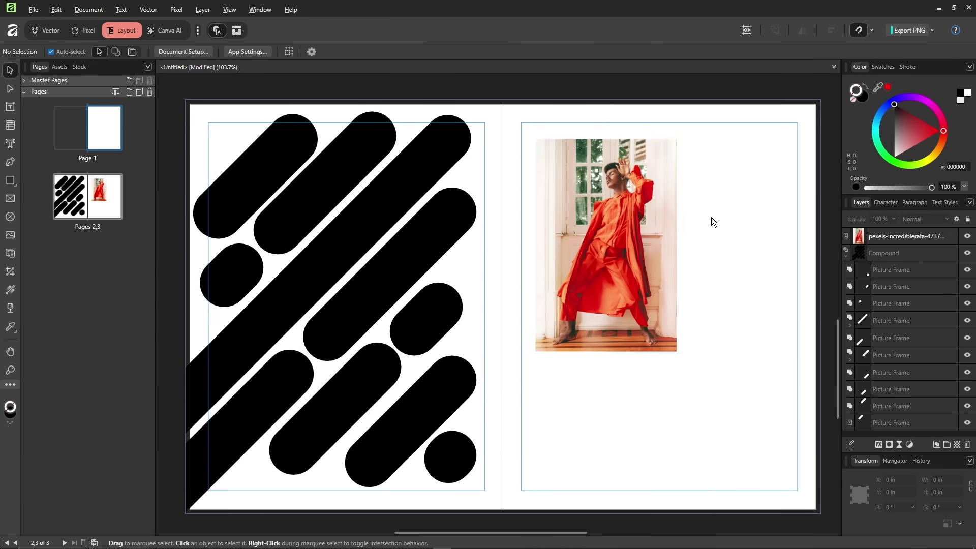
# Examine the spread with Preview Mode on and compare it with the normal view showing margins and bleed
pyautogui.hscroll(-1, 709, 246)
pyautogui.scroll(-1, 709, 246)
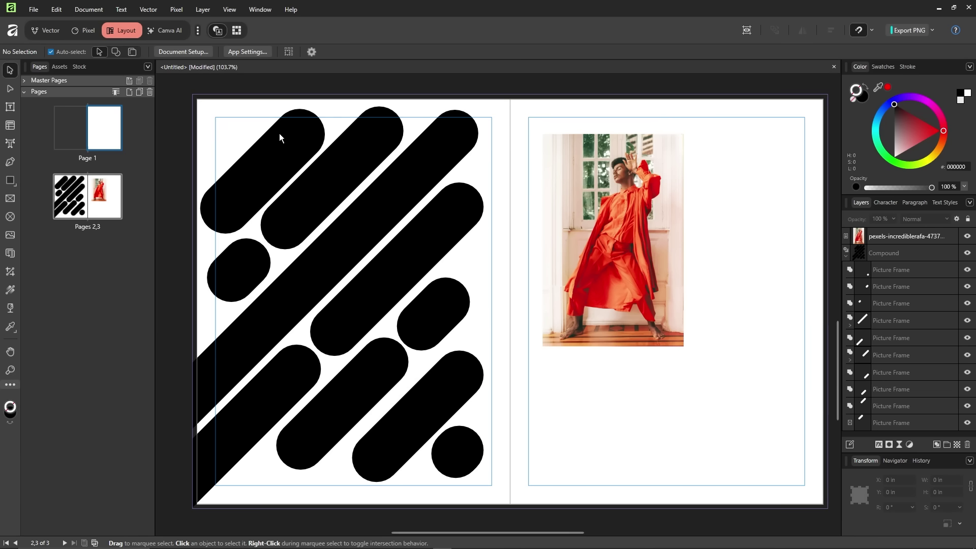
pyautogui.click(230, 9)
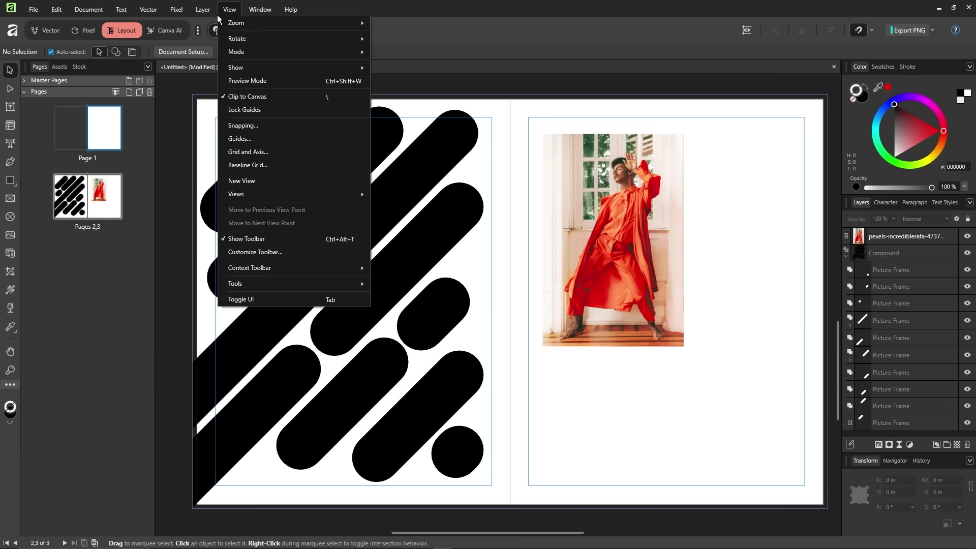
pyautogui.click(295, 81)
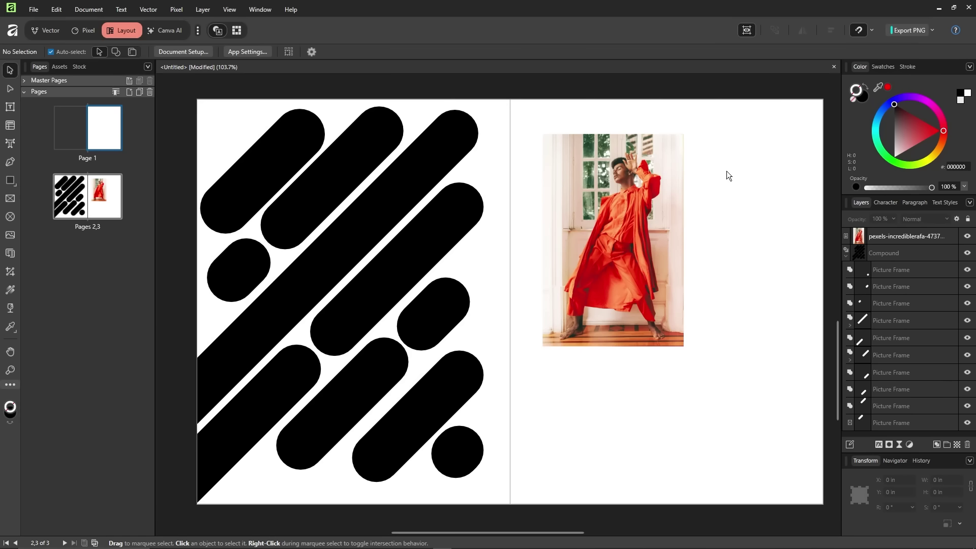
pyautogui.scroll(-1, 728, 187)
pyautogui.hscroll(1, 726, 191)
pyautogui.scroll(1, 726, 191)
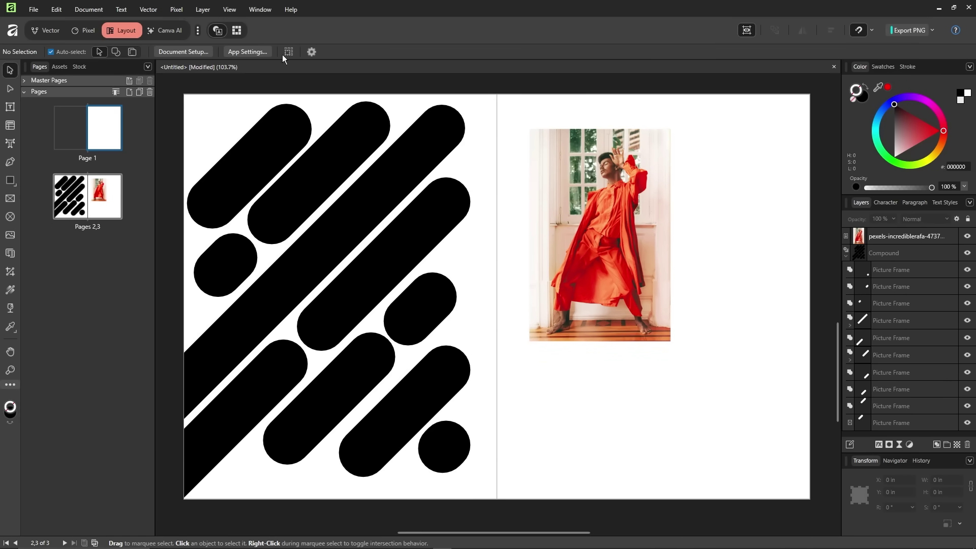
pyautogui.press('w')
pyautogui.press('w')
pyautogui.press('w')
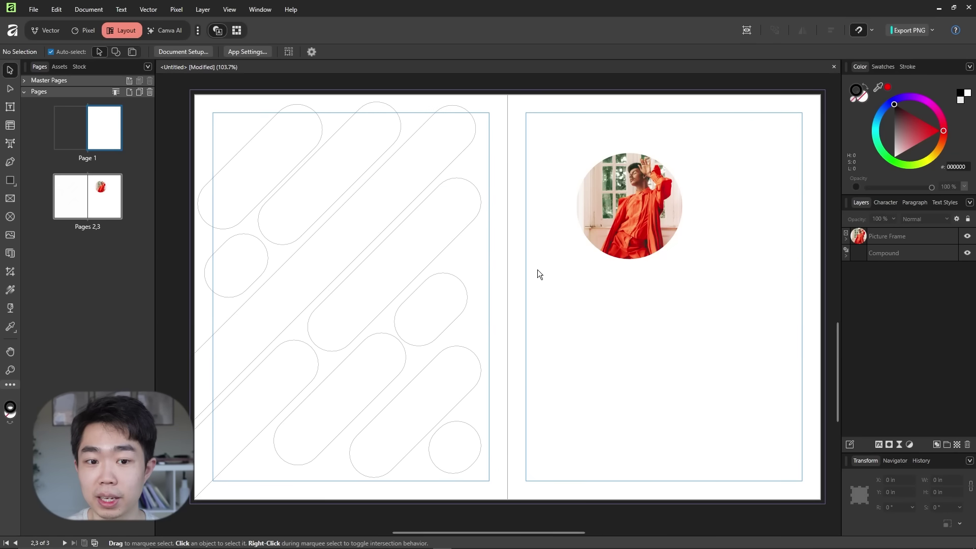
# Place the photo over the left page at about 8.5 × 12.8 in and move its layer below the compound
pyautogui.moveTo(190, 183); pyautogui.dragTo(490, 106)
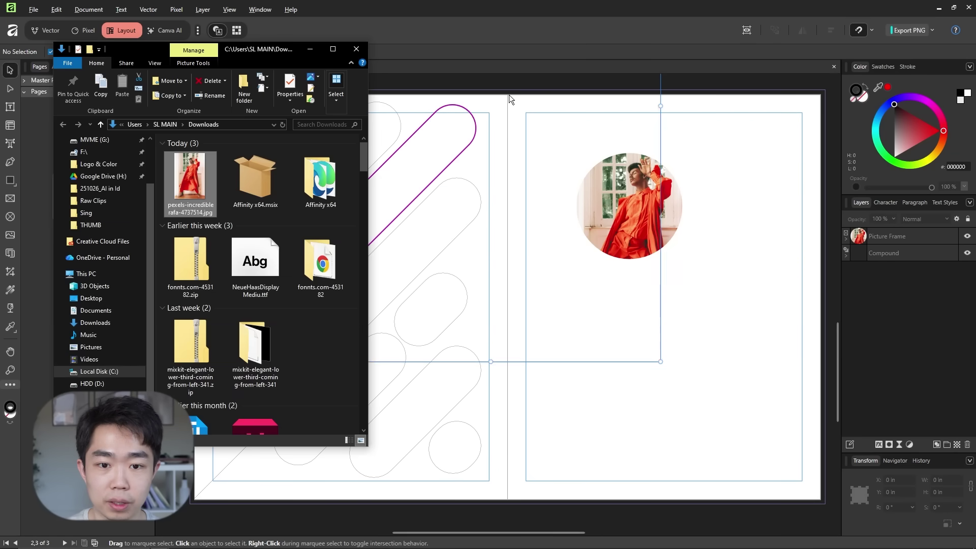
pyautogui.moveTo(563, 240); pyautogui.dragTo(429, 436)
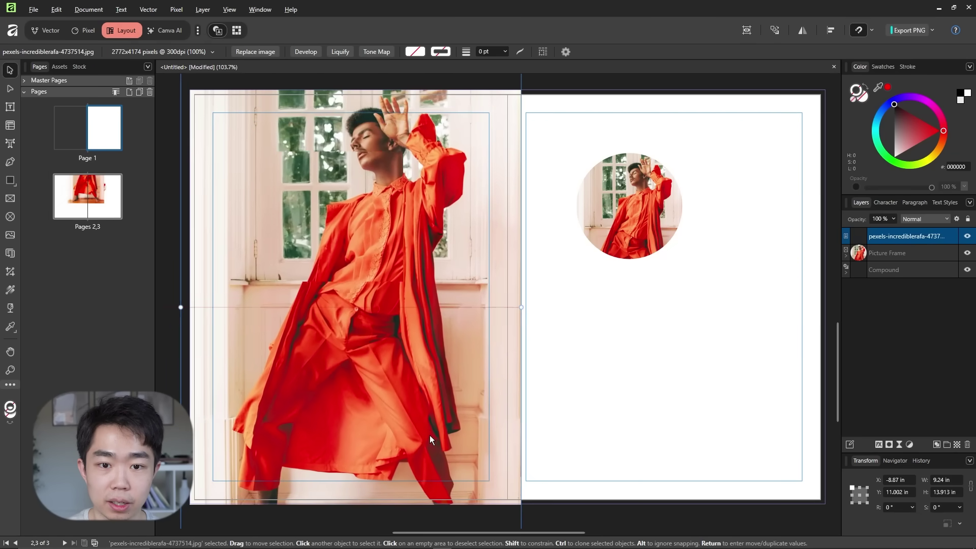
pyautogui.moveTo(930, 238); pyautogui.dragTo(930, 272)
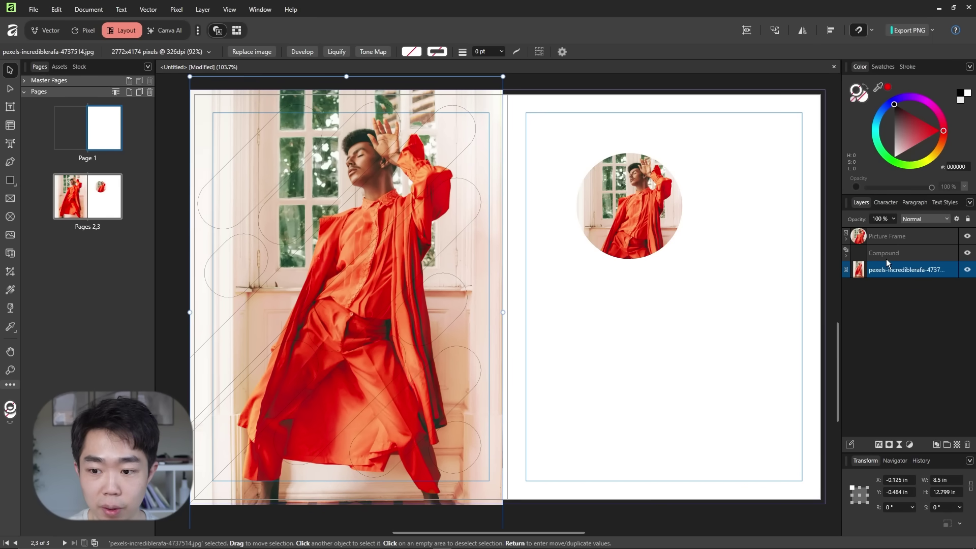
# Try to clip the photo with the unfilled compound as a clipping mask and inspect the shapes on the left page
pyautogui.click(888, 254)
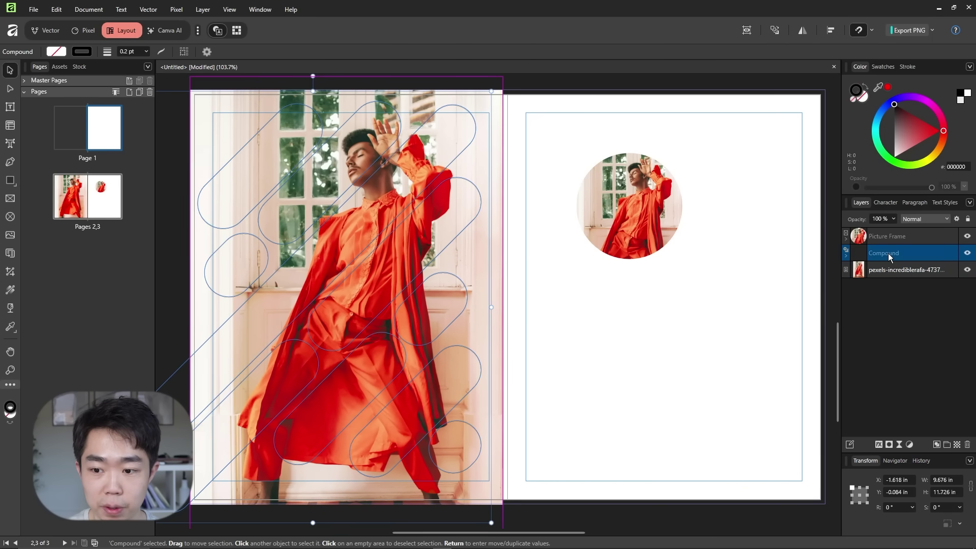
pyautogui.rightClick(888, 253)
pyautogui.click(893, 426)
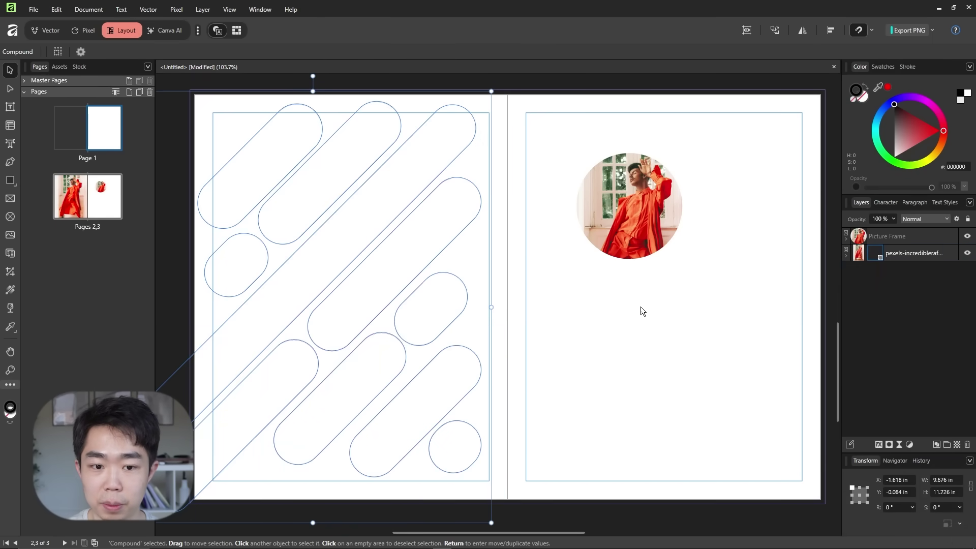
pyautogui.click(797, 312)
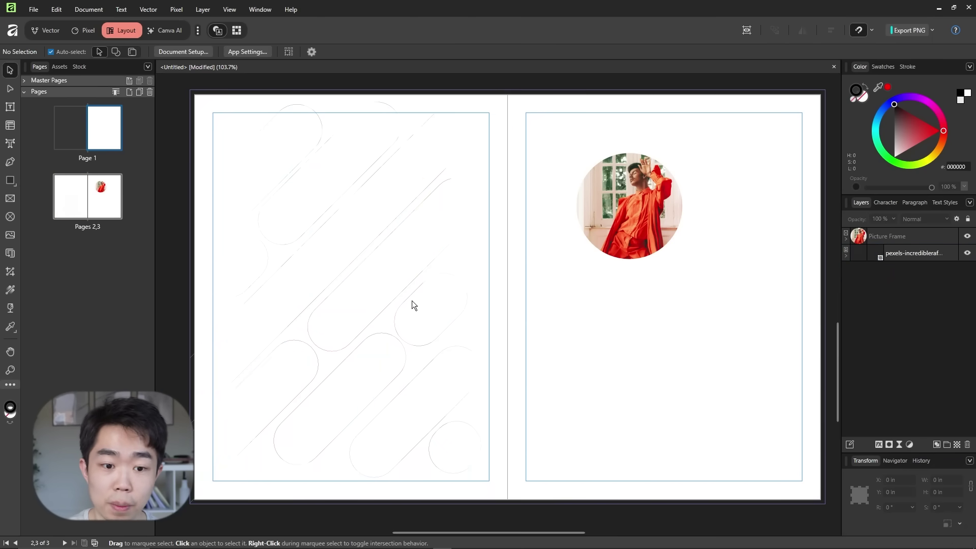
pyautogui.scroll(4, 335, 276)
pyautogui.scroll(-6, 335, 277)
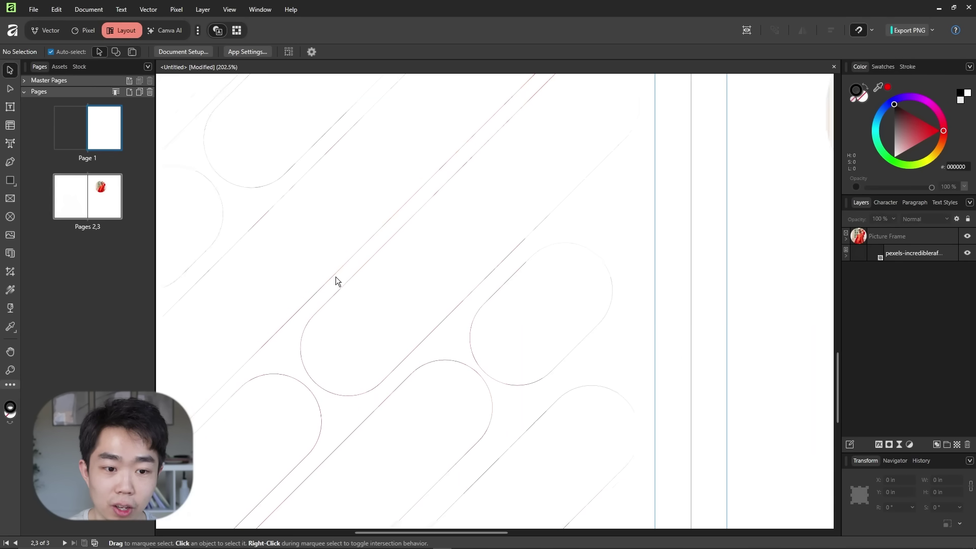
pyautogui.scroll(2, 340, 278)
# Fill the compound with black and use it as the clipping mask for the photo beneath it
pyautogui.click(355, 258)
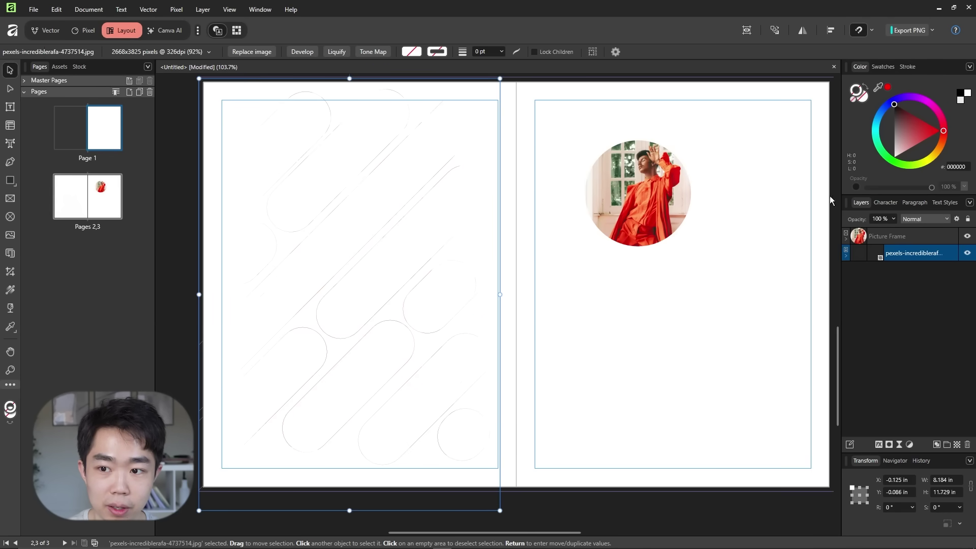
pyautogui.rightClick(888, 253)
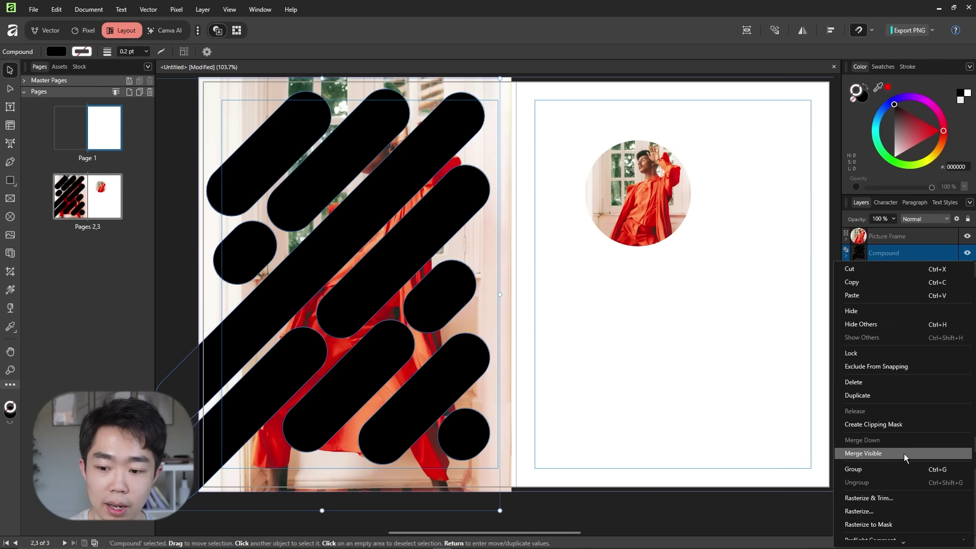
pyautogui.click(906, 424)
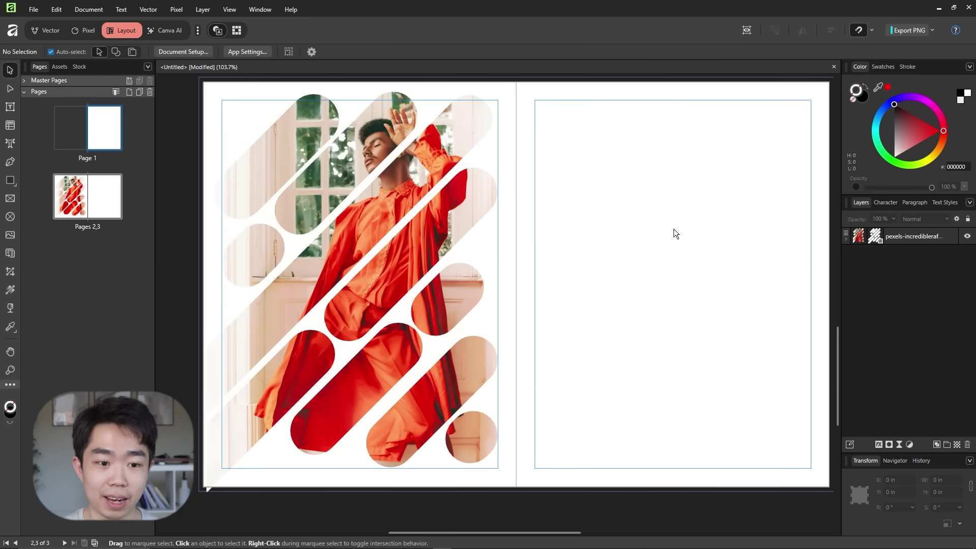
# Draw a text frame about 7.5 × 0.86 in along the right page's upper margin and enter the heading YAY AFFINITY PUBLISHER! YIPPIE
pyautogui.press('t')
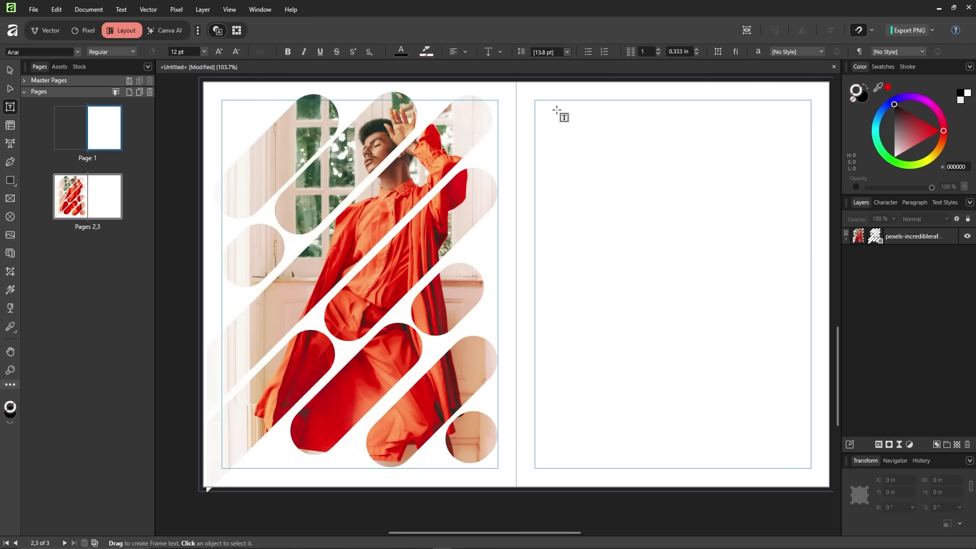
pyautogui.moveTo(534, 100); pyautogui.dragTo(805, 132)
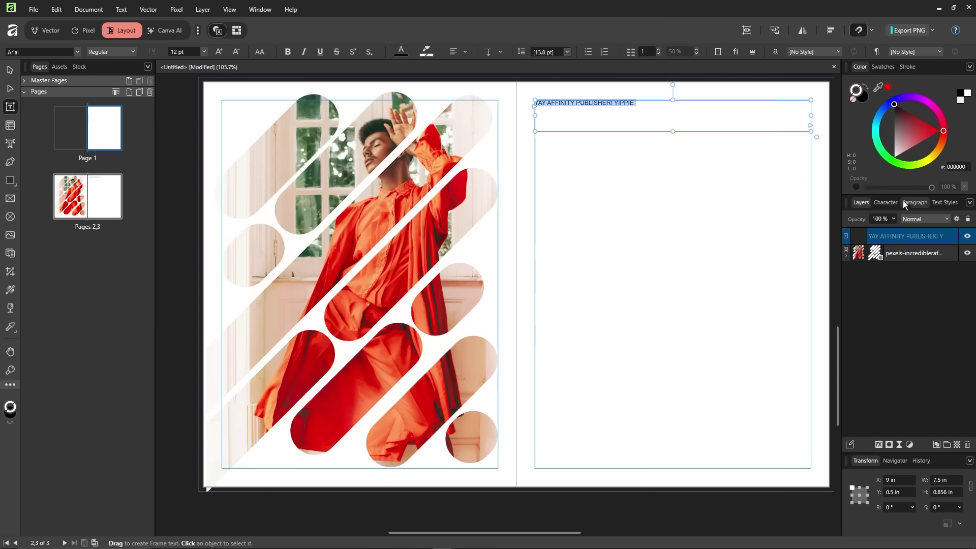
pyautogui.click(893, 202)
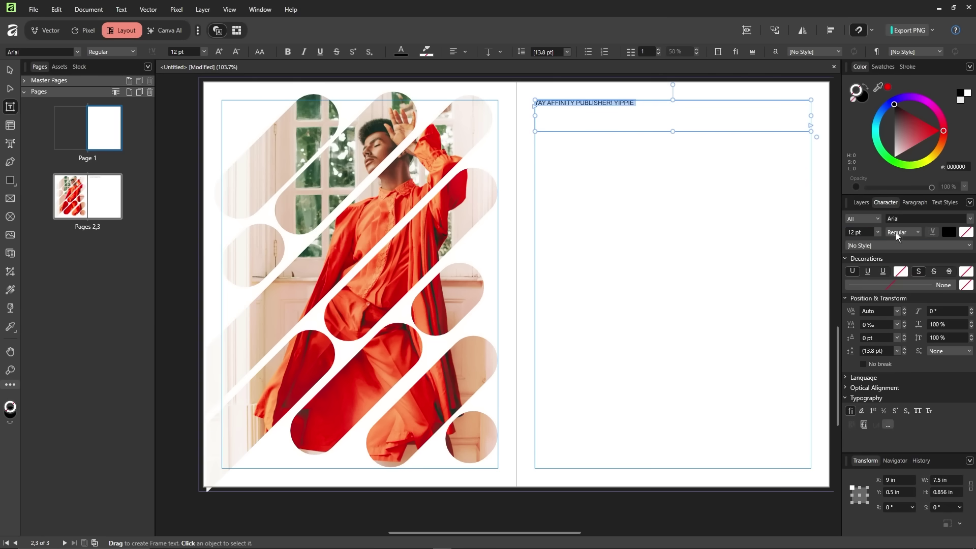
# Set the heading in Futura PT Demi at 36 pt, with the line "Wow this is pretty legit!" in a frame beneath it
pyautogui.click(919, 218)
pyautogui.write('futu')
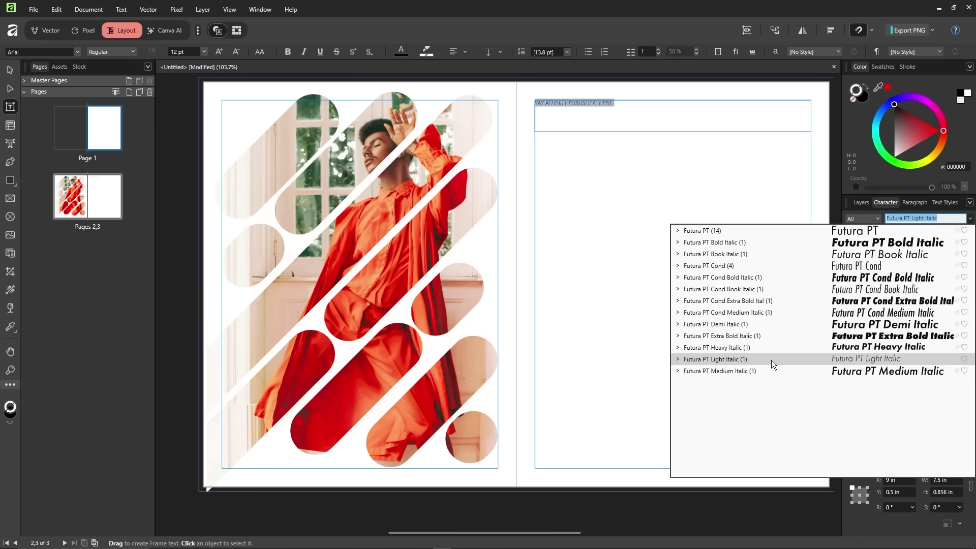
pyautogui.click(833, 229)
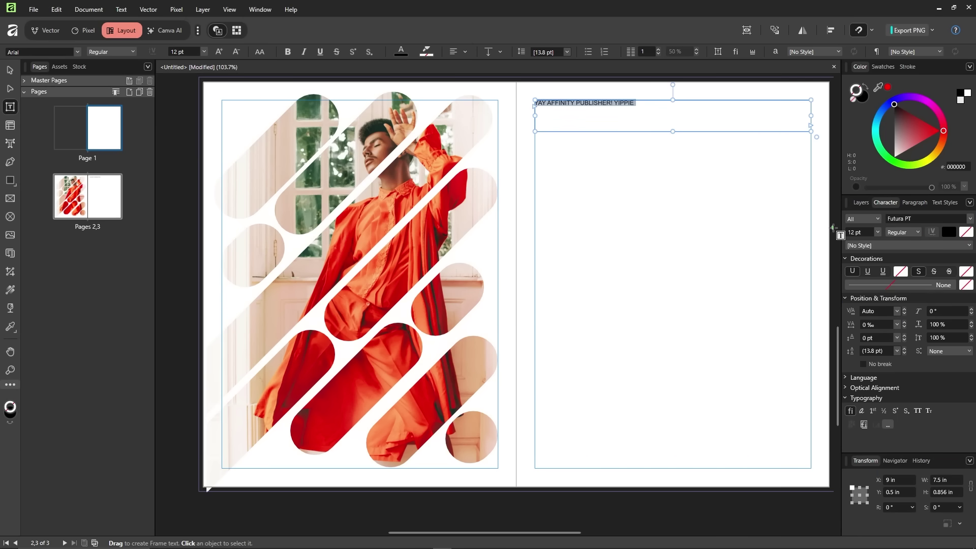
pyautogui.click(910, 218)
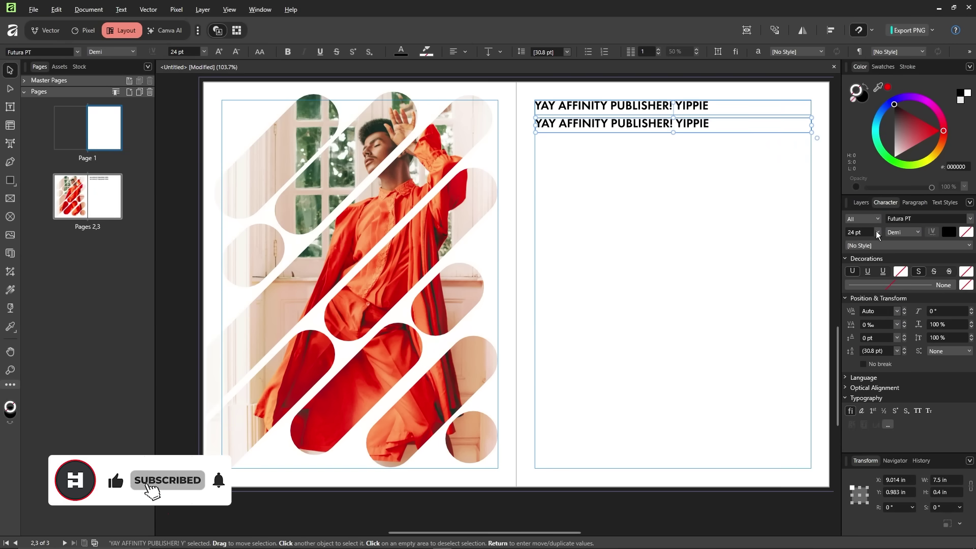
pyautogui.click(865, 232)
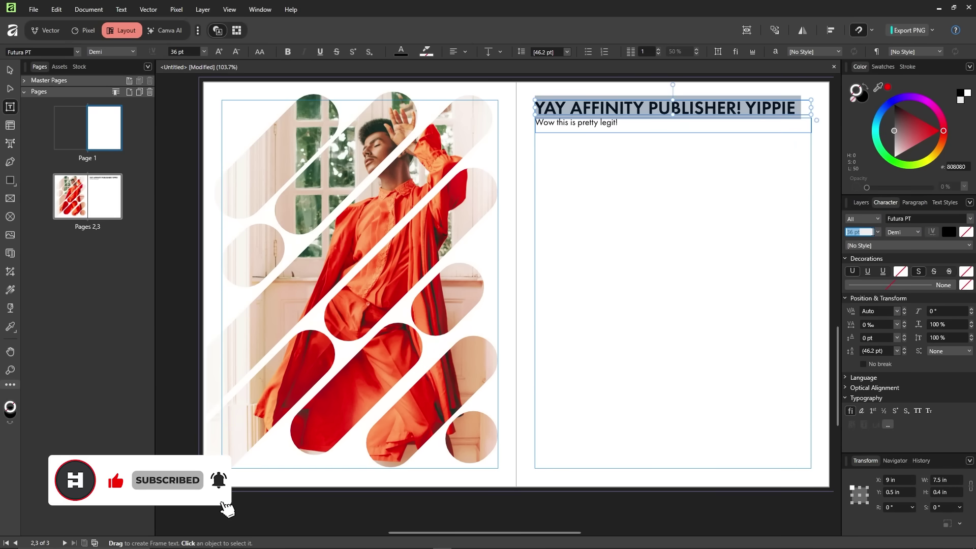
# Try heading sizes of 36, 35 and 48 pt in the upper text frame
pyautogui.click(876, 232)
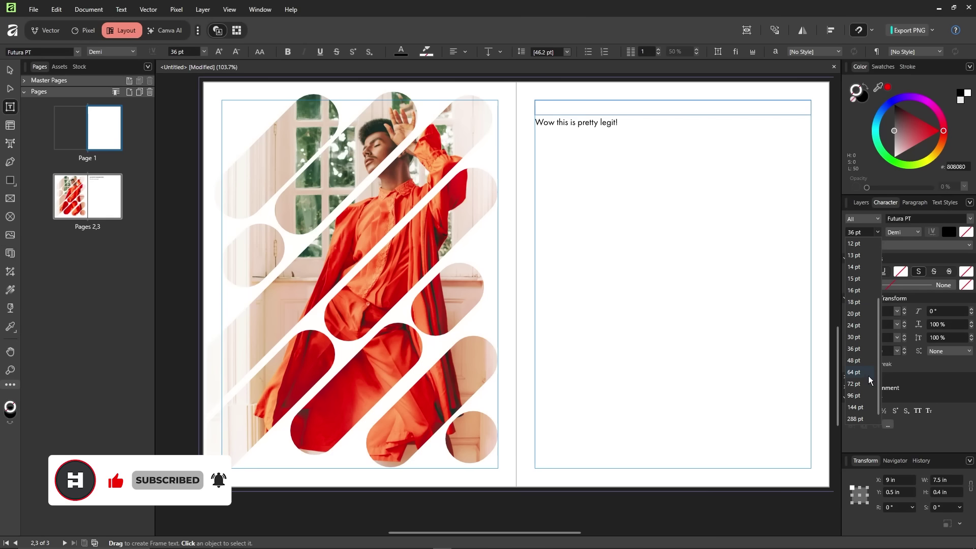
pyautogui.click(856, 350)
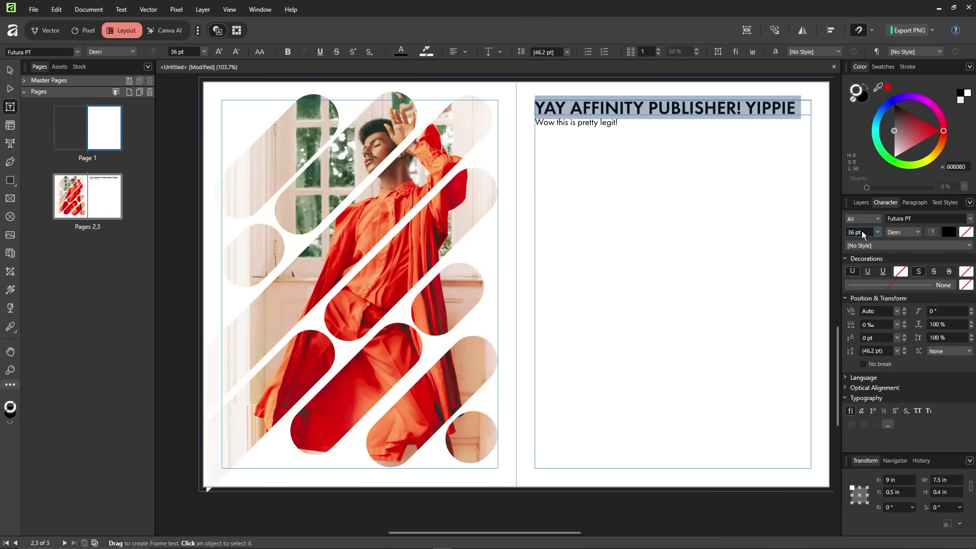
pyautogui.scroll(-1, 861, 233)
pyautogui.click(877, 232)
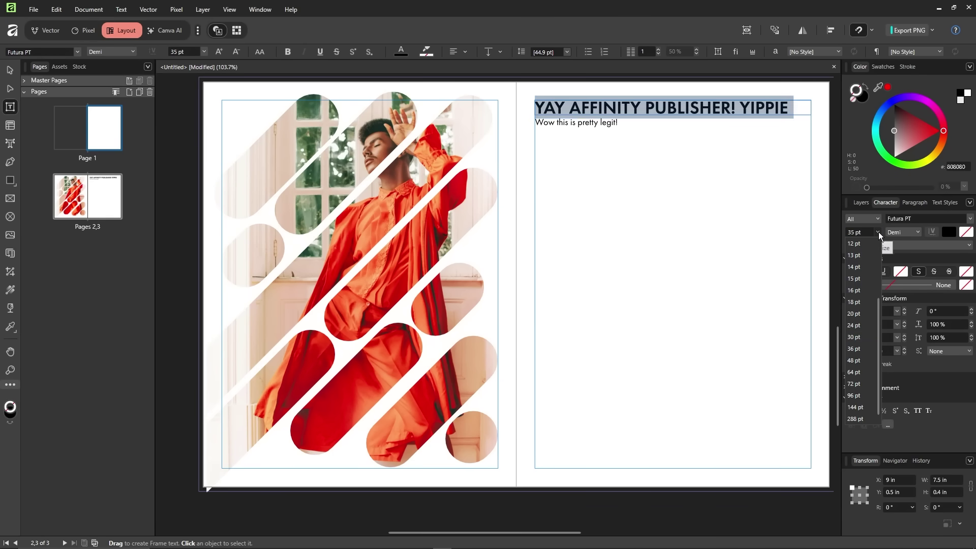
pyautogui.click(854, 360)
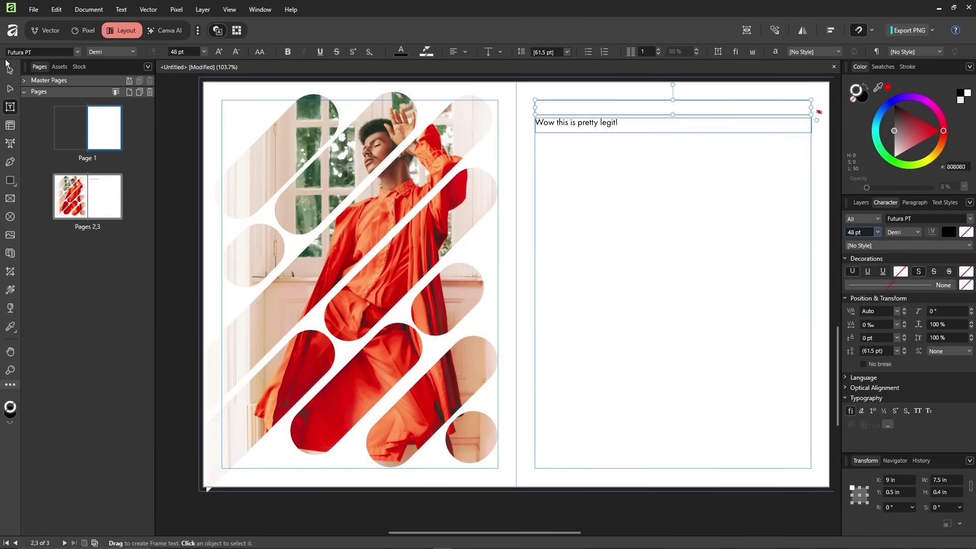
pyautogui.press('Escape')
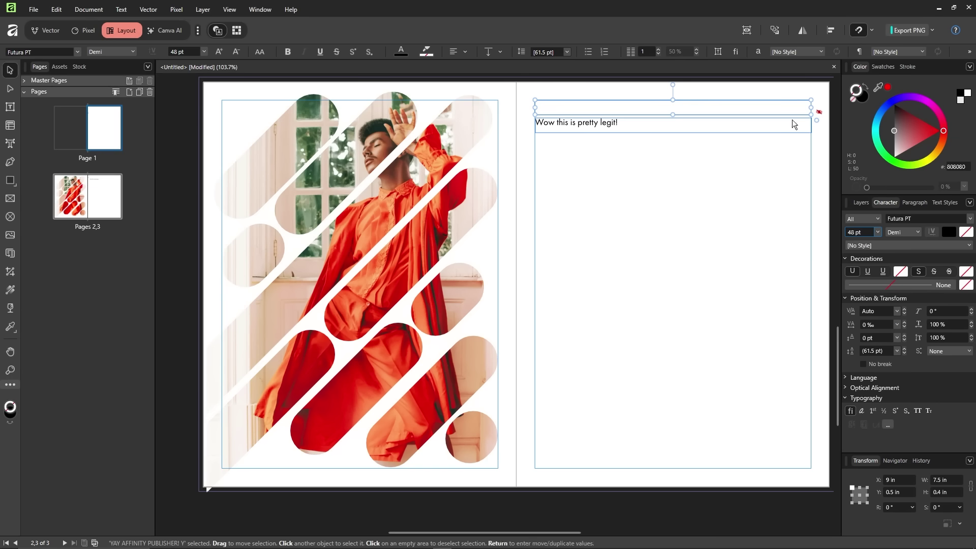
# Toggle the heading frame's overflow text and reduce the heading to 30 pt so it fits the frame
pyautogui.click(818, 111)
pyautogui.click(674, 127)
pyautogui.moveTo(689, 139); pyautogui.dragTo(726, 227)
pyautogui.click(726, 227)
pyautogui.click(585, 115)
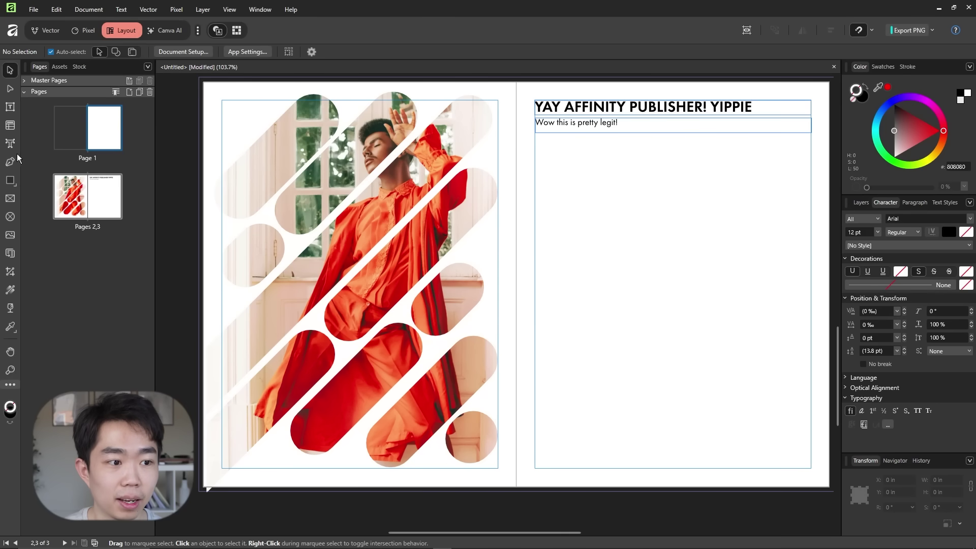
# Draw a body text frame about 7.5 × 4.2 in below the subheading and fill it with filler text
pyautogui.click(10, 113)
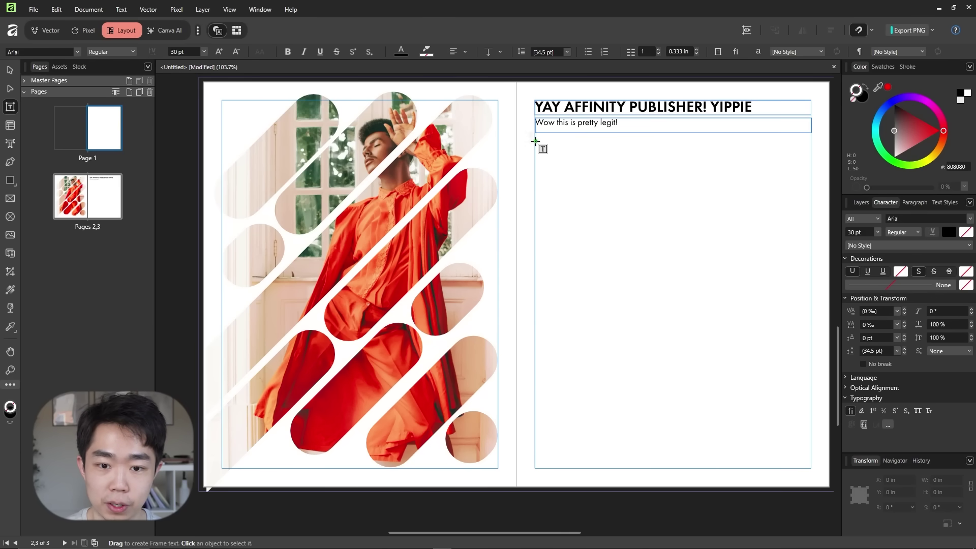
pyautogui.moveTo(535, 141); pyautogui.dragTo(810, 297)
pyautogui.rightClick(632, 205)
pyautogui.click(694, 266)
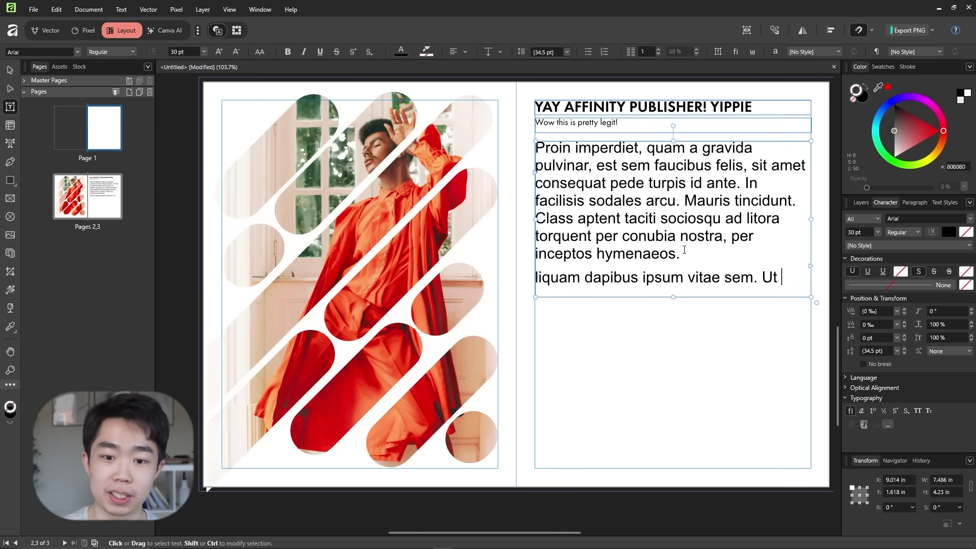
# Set all of the body filler text in Times New Roman at 14 pt
pyautogui.hotkey('ctrl', 'a')
pyautogui.click(918, 218)
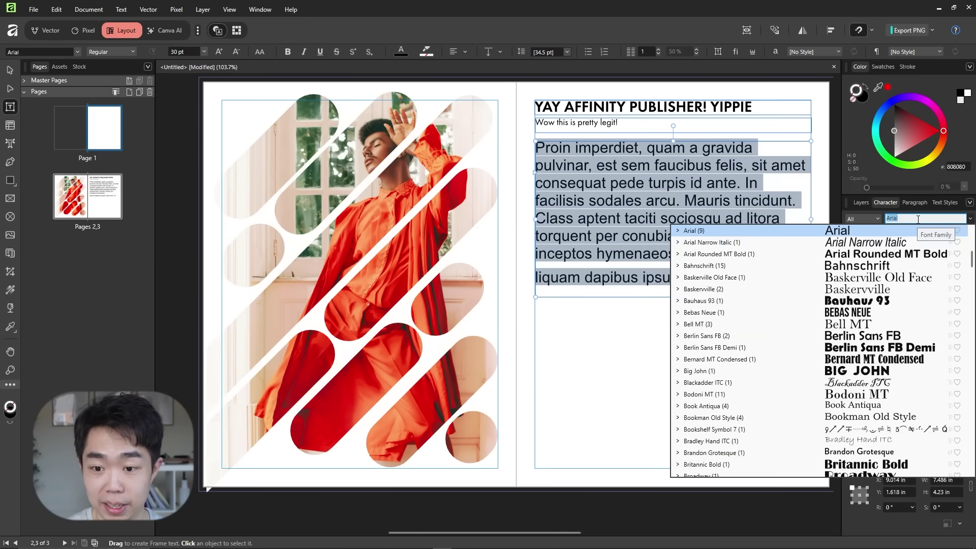
pyautogui.write('time')
pyautogui.click(782, 232)
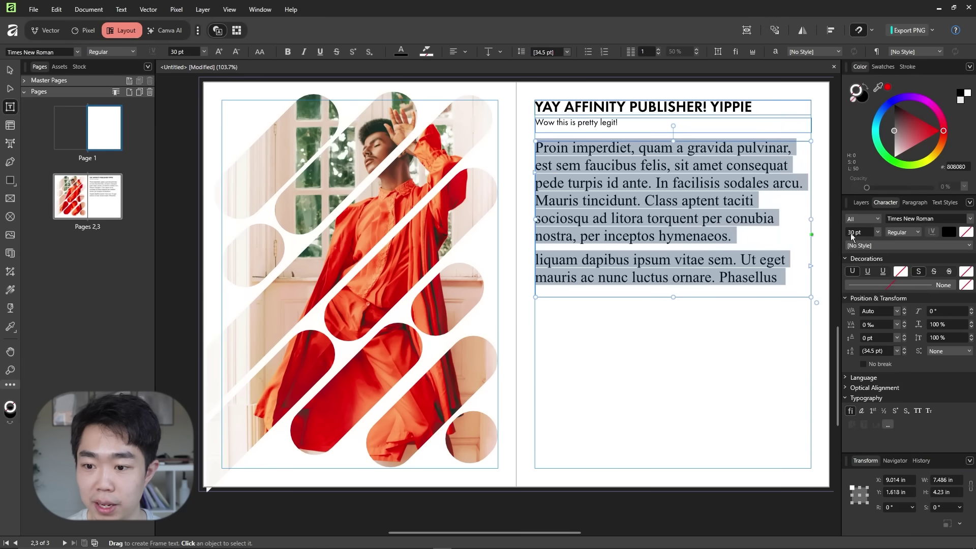
pyautogui.click(877, 233)
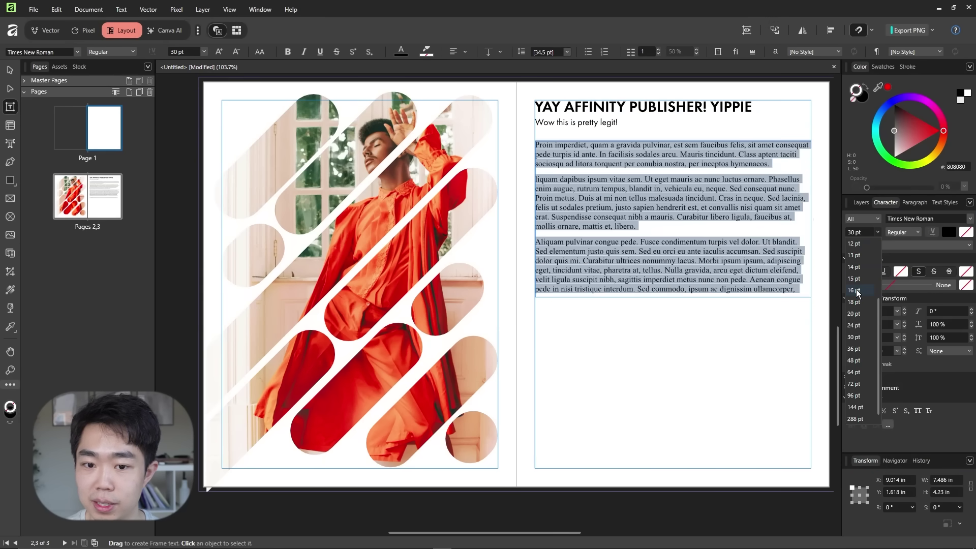
pyautogui.click(854, 267)
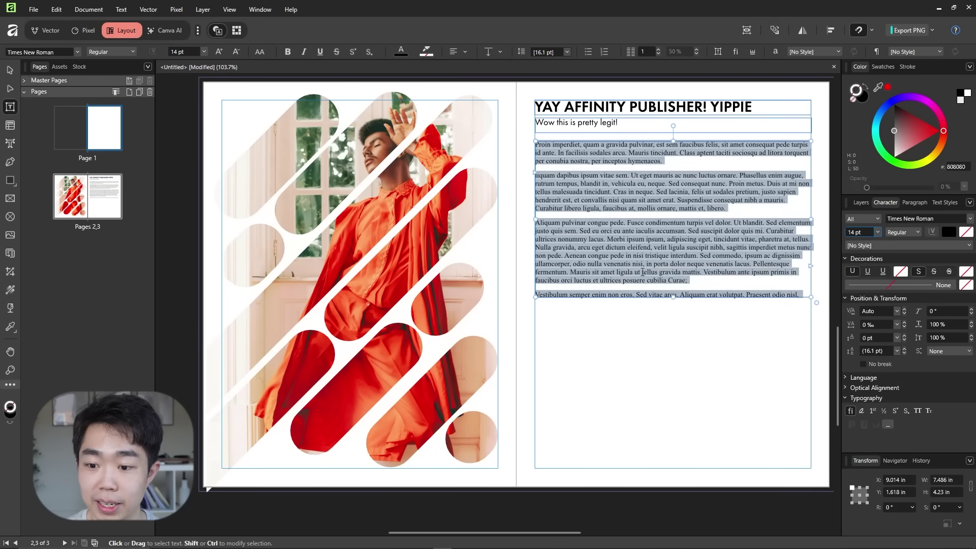
pyautogui.click(10, 72)
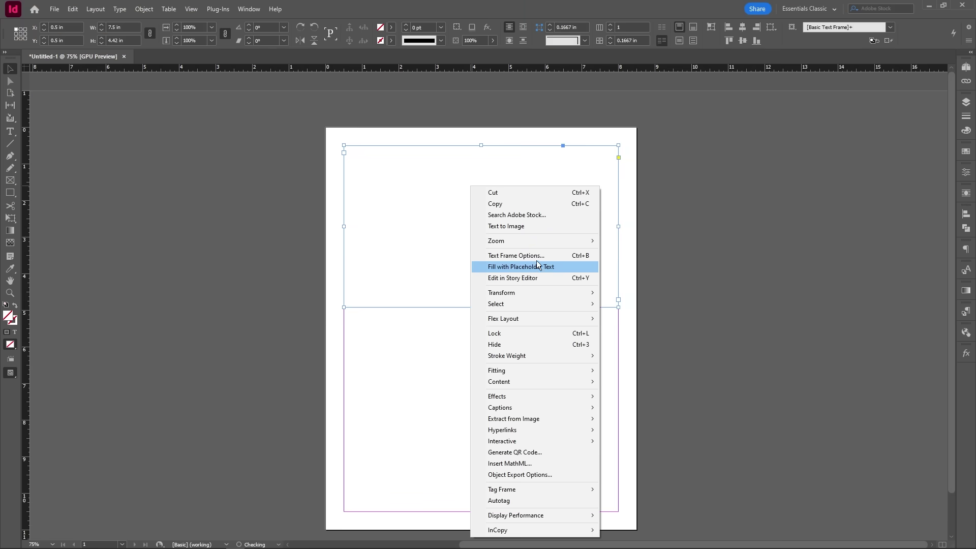
# Switch to InDesign, fill the text frame with placeholder text and extend the frame downward for comparison
pyautogui.click(541, 267)
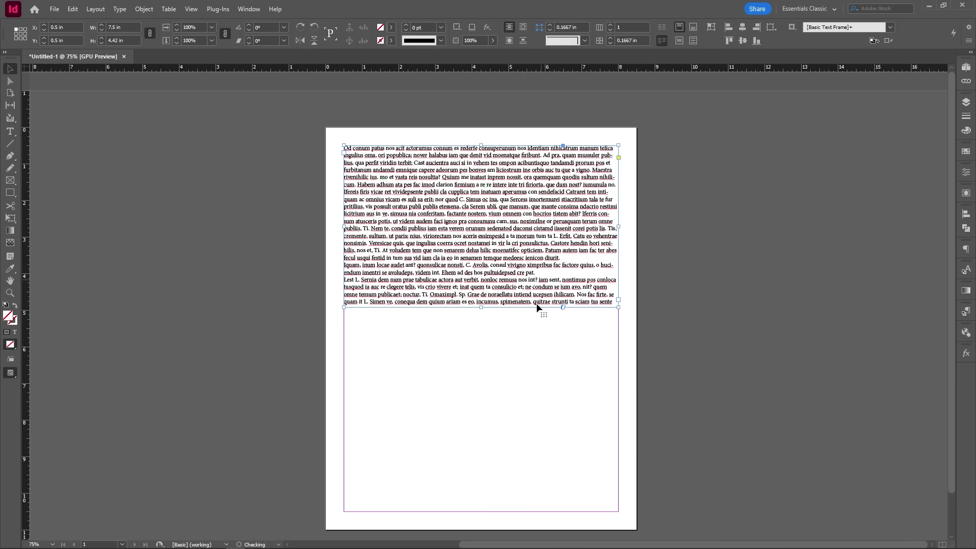
pyautogui.moveTo(482, 307); pyautogui.dragTo(470, 339)
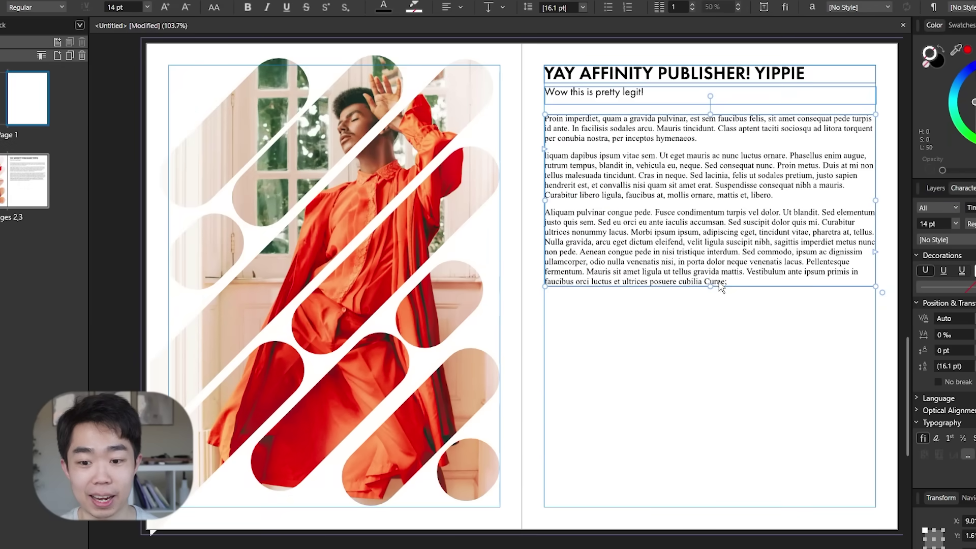
# Switch back to Affinity and lengthen the body text frame to about 4.9 in so the filler text extends with it
pyautogui.moveTo(710, 287); pyautogui.dragTo(711, 337)
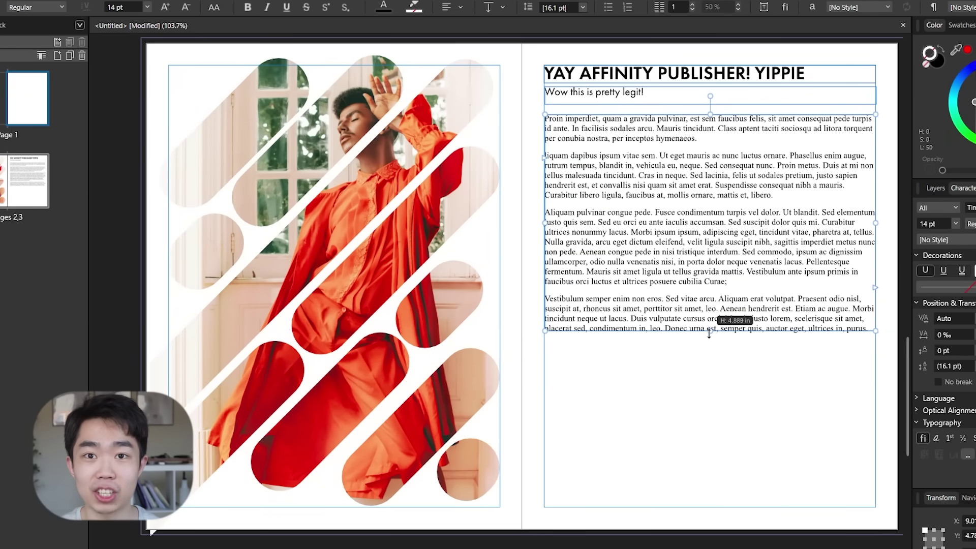
pyautogui.moveTo(709, 334); pyautogui.dragTo(704, 329)
# Try to edit part of the body filler text, delete the whole filler field and undo the deletion
pyautogui.click(699, 277)
pyautogui.hotkey('ctrl', 'a')
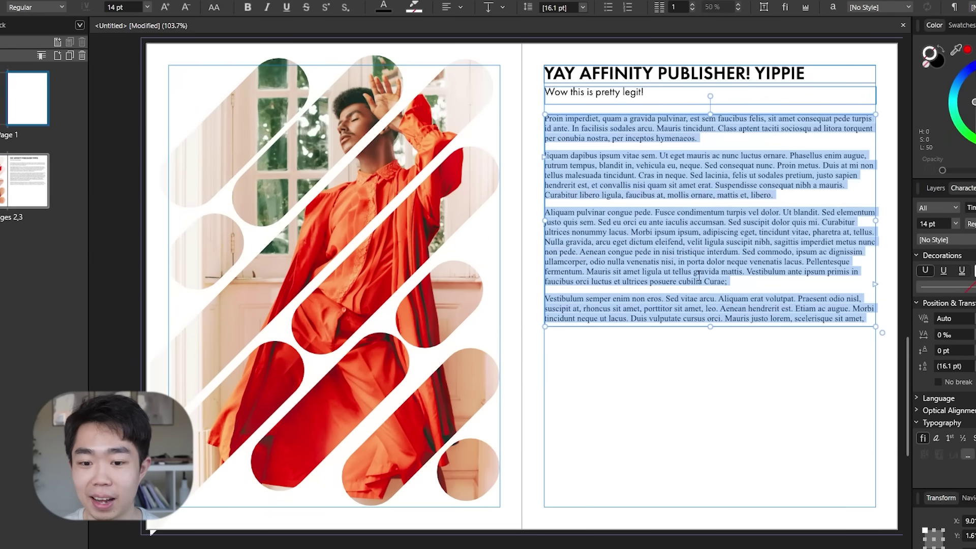
pyautogui.click(729, 313)
pyautogui.click(598, 301)
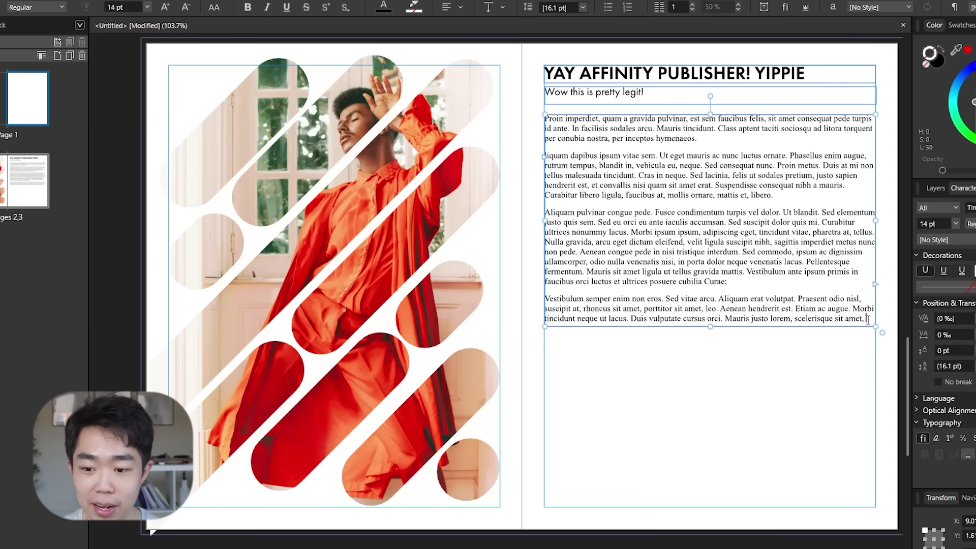
pyautogui.hotkey('ctrl', 'a')
pyautogui.press('Delete')
pyautogui.hotkey('ctrl', 'z')
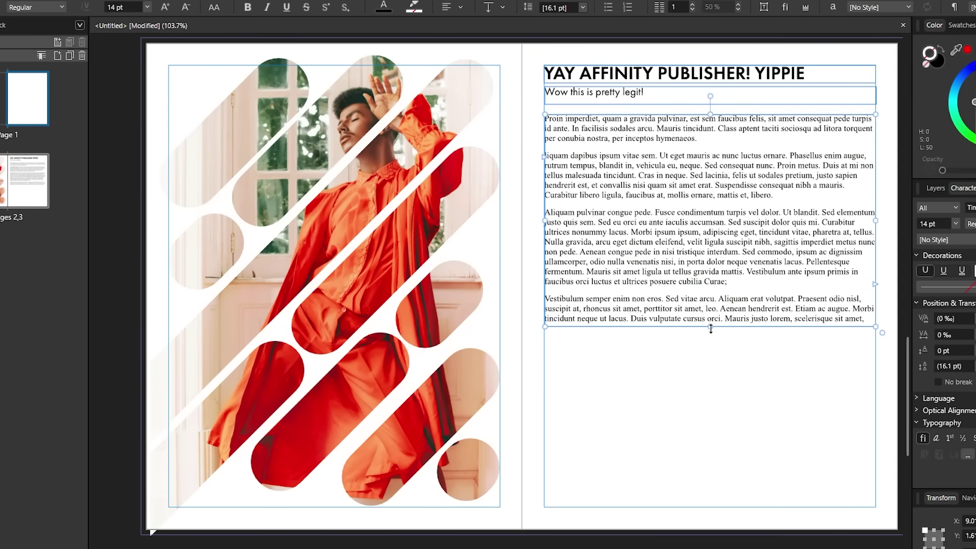
# Adjust the body frame's height slightly and expand the filler text field into editable text
pyautogui.moveTo(711, 326); pyautogui.dragTo(736, 329)
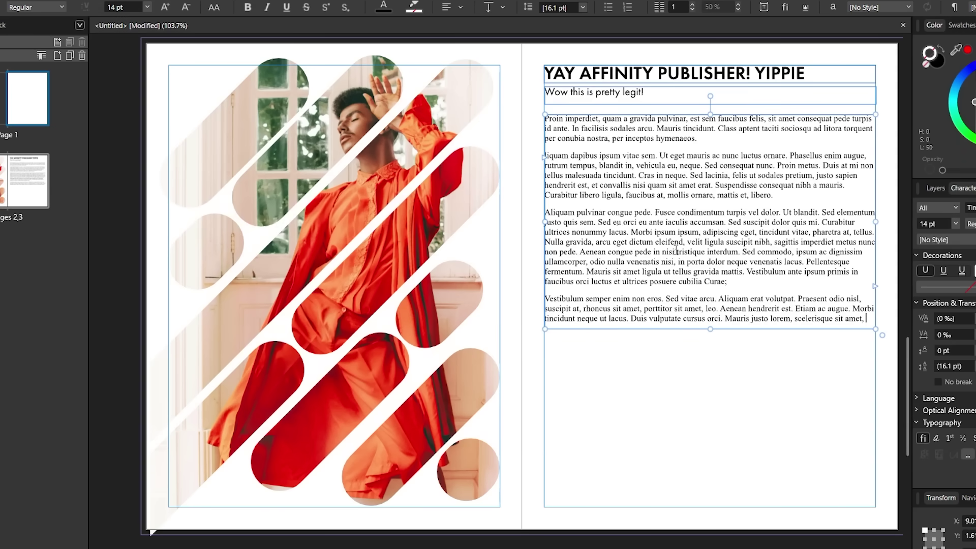
pyautogui.moveTo(619, 222); pyautogui.dragTo(701, 250)
pyautogui.click(702, 250)
pyautogui.rightClick(733, 250)
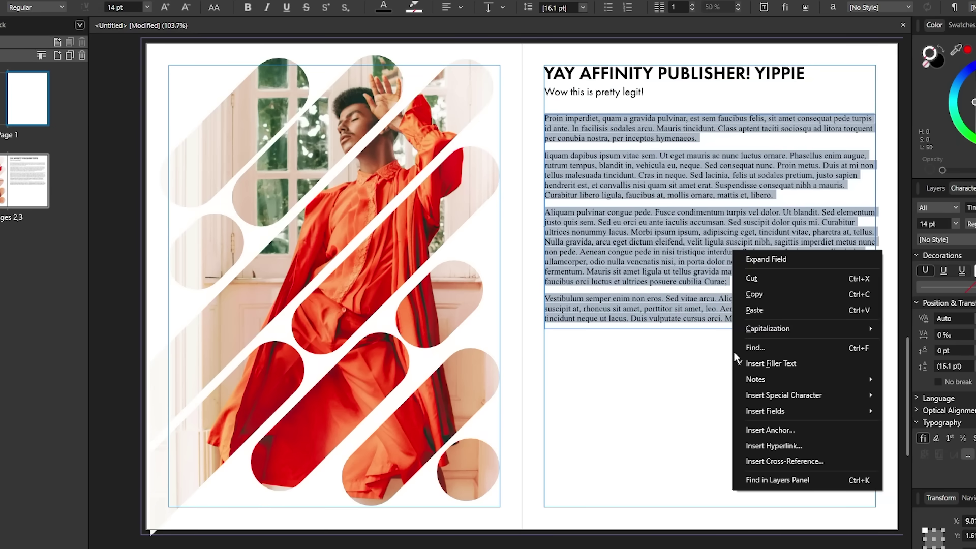
pyautogui.click(786, 262)
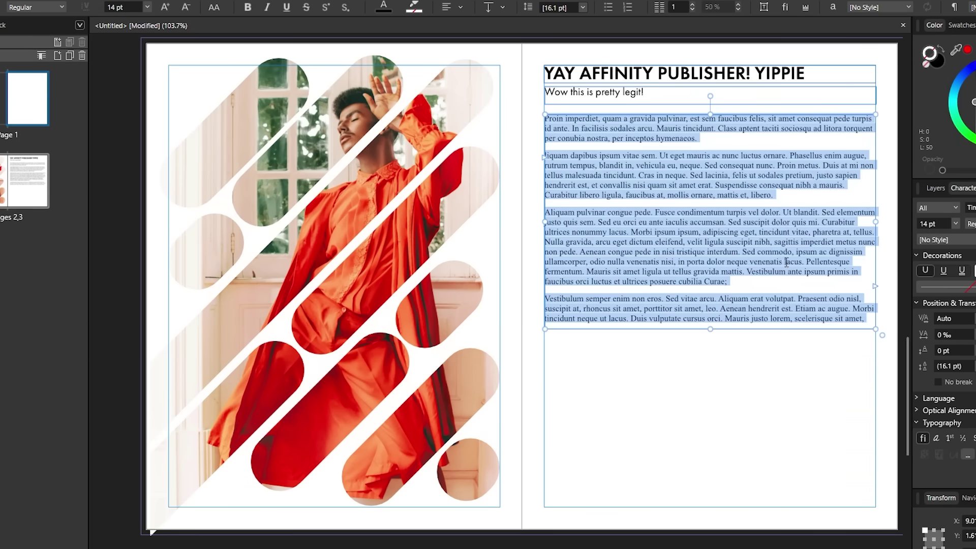
# Delete the last body paragraph, starting "Vestibulum semper enim", together with its empty line
pyautogui.click(816, 308)
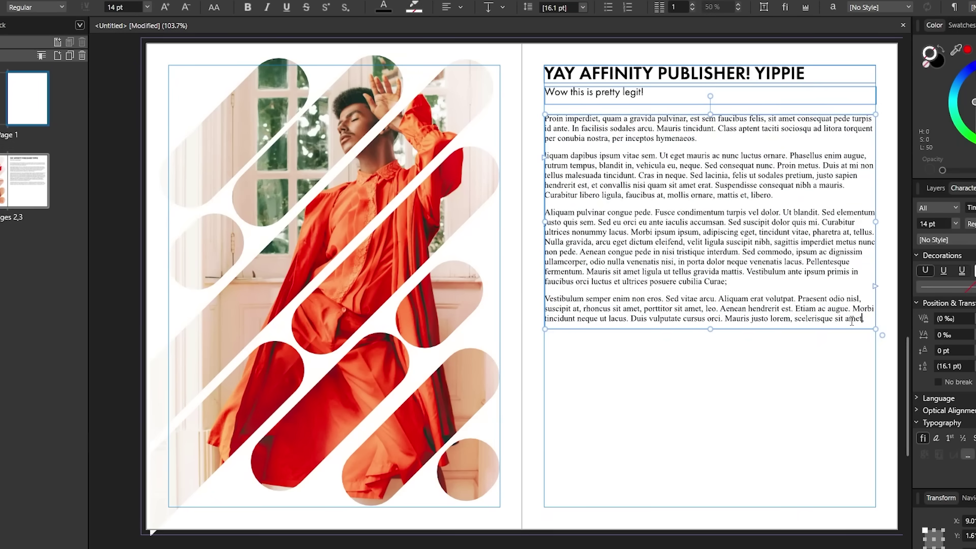
pyautogui.moveTo(852, 322); pyautogui.dragTo(530, 290)
pyautogui.press('BackSpace')
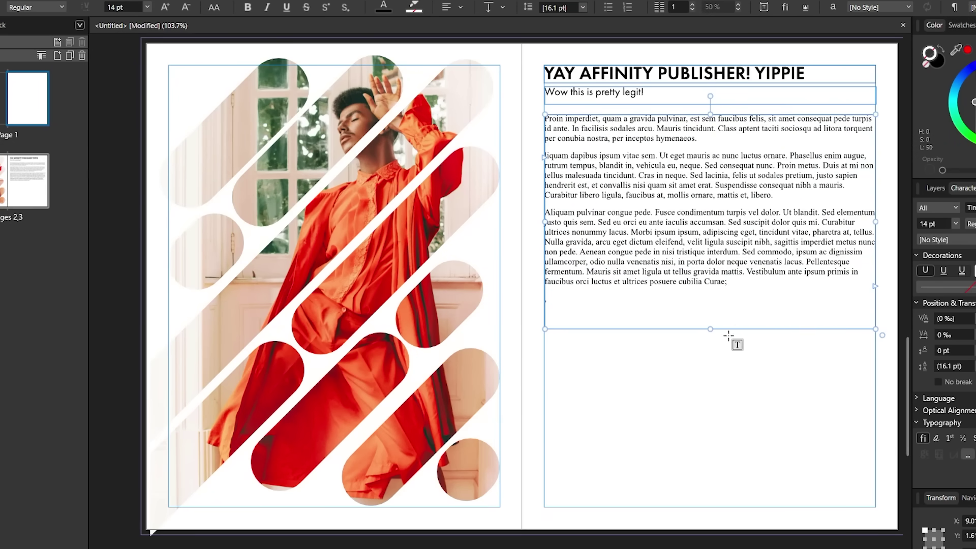
pyautogui.press('BackSpace')
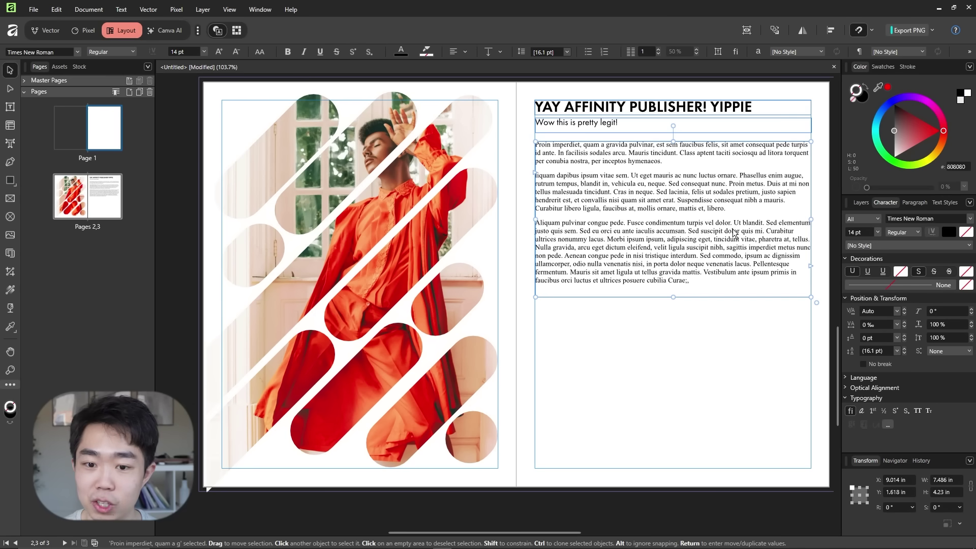
# Format the body paragraphs as a bulleted list and place the text cursor at the end of the first item
pyautogui.rightClick(703, 235)
pyautogui.click(800, 73)
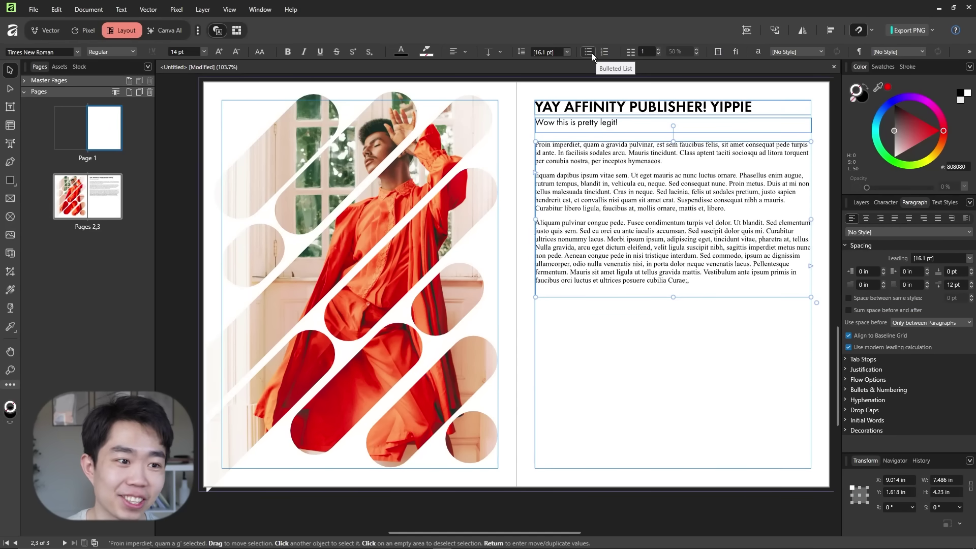
pyautogui.click(592, 53)
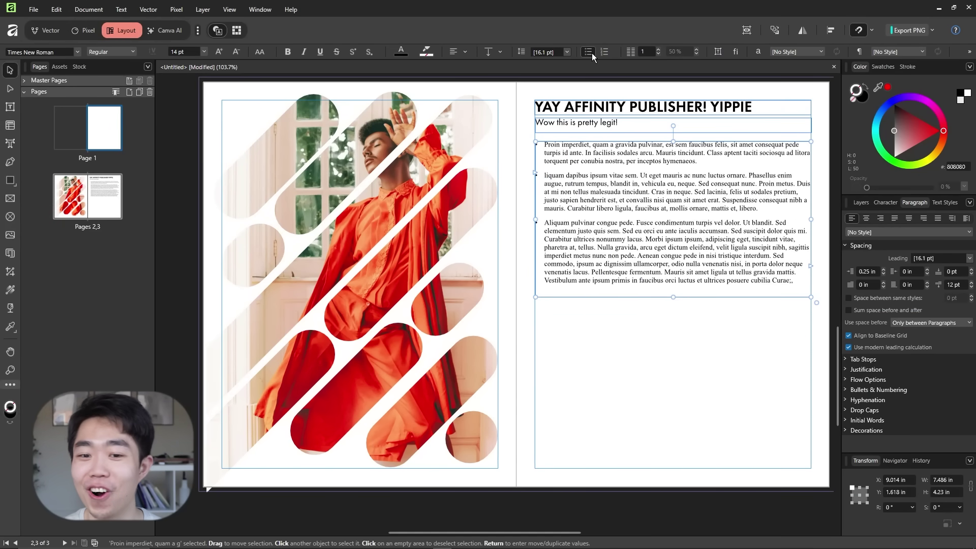
pyautogui.doubleClick(683, 194)
pyautogui.click(704, 159)
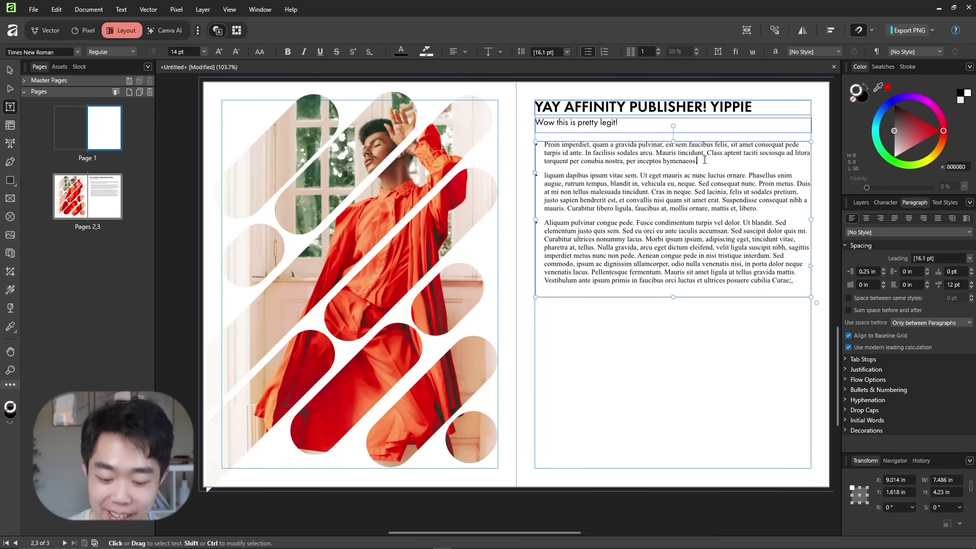
# Add an empty list item after the first bulleted body paragraph and reselect the body text frame
pyautogui.press('Return')
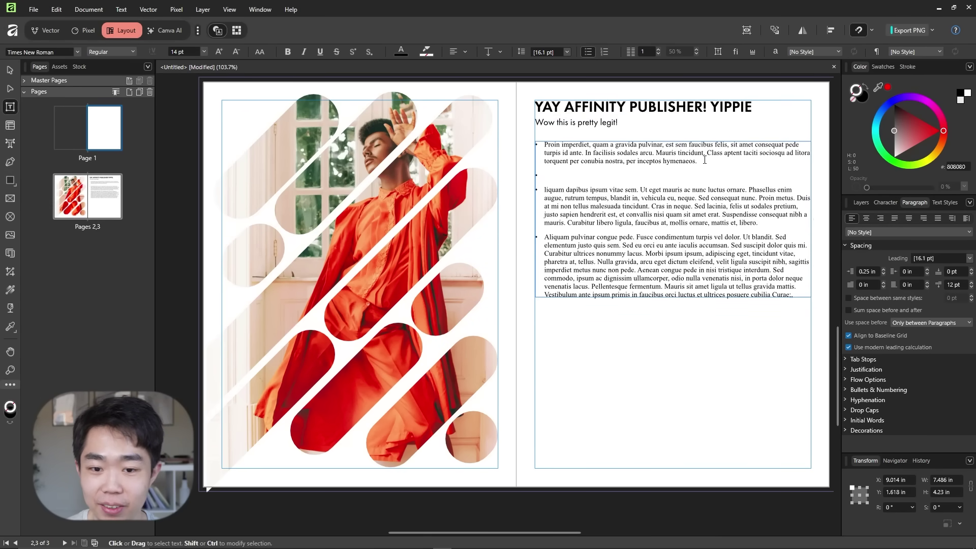
pyautogui.press('Escape')
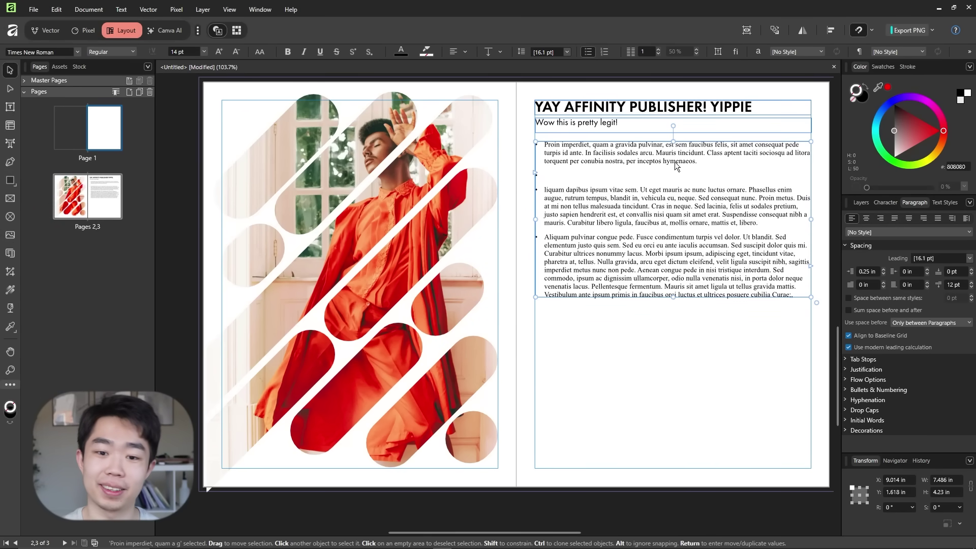
pyautogui.click(702, 344)
pyautogui.click(688, 286)
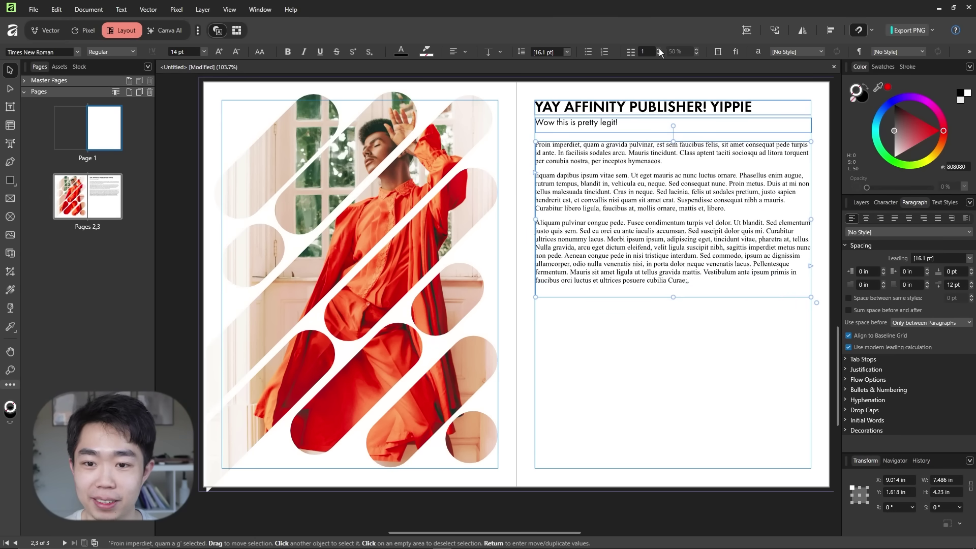
# Split the body text frame into two columns with a 0.3 in gutter and return it to one column
pyautogui.click(658, 48)
pyautogui.click(696, 50)
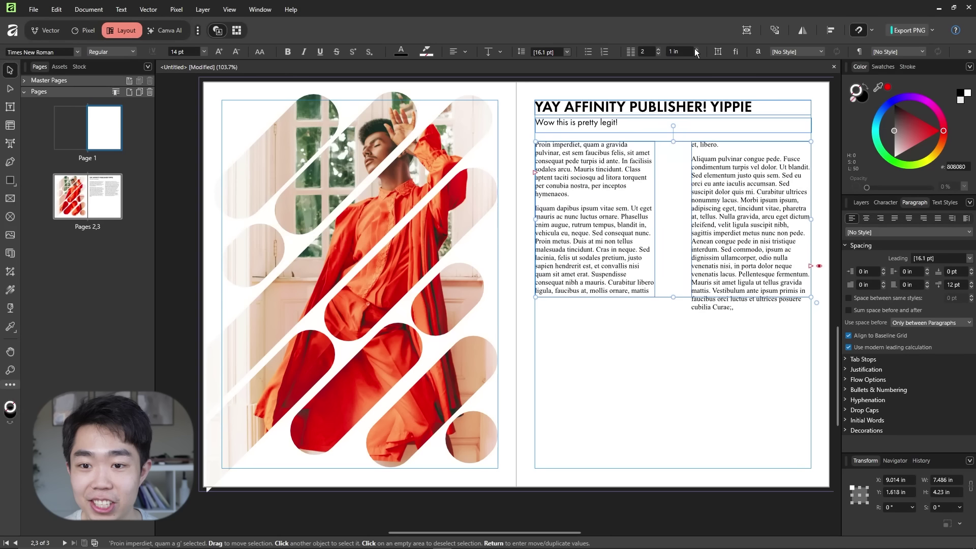
pyautogui.click(696, 54)
pyautogui.click(696, 50)
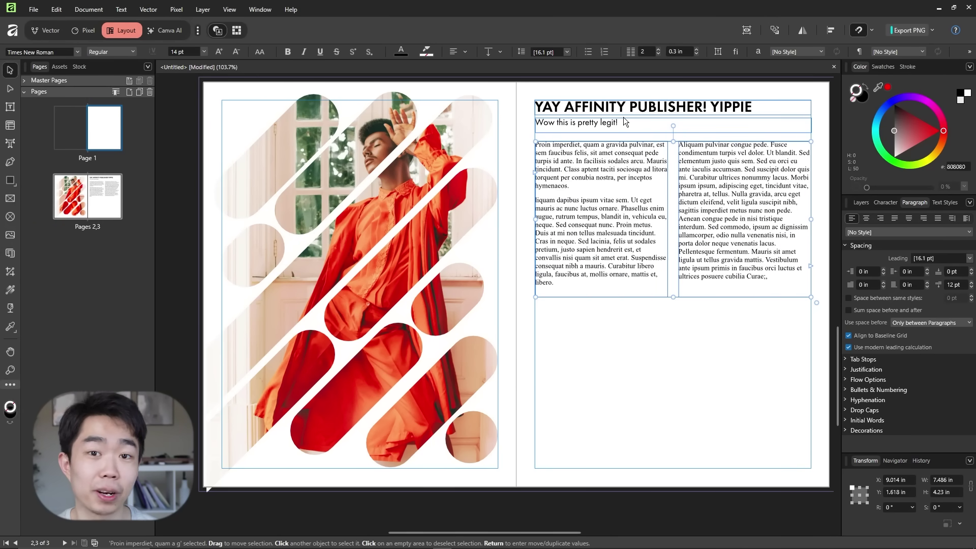
pyautogui.click(658, 54)
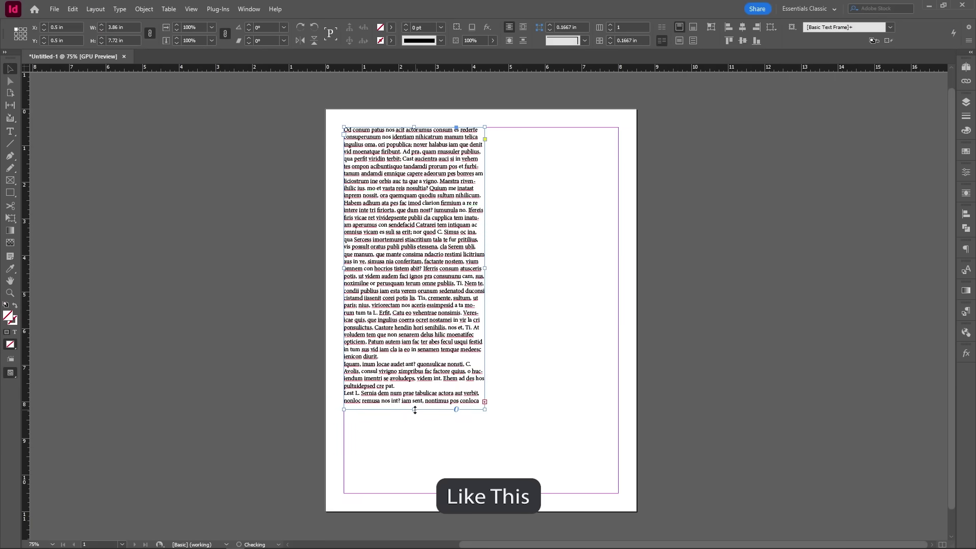
# Lengthen the sample text frame downward in InDesign and extend the Affinity body text frame to the page's bottom margin
pyautogui.moveTo(415, 409); pyautogui.dragTo(404, 465)
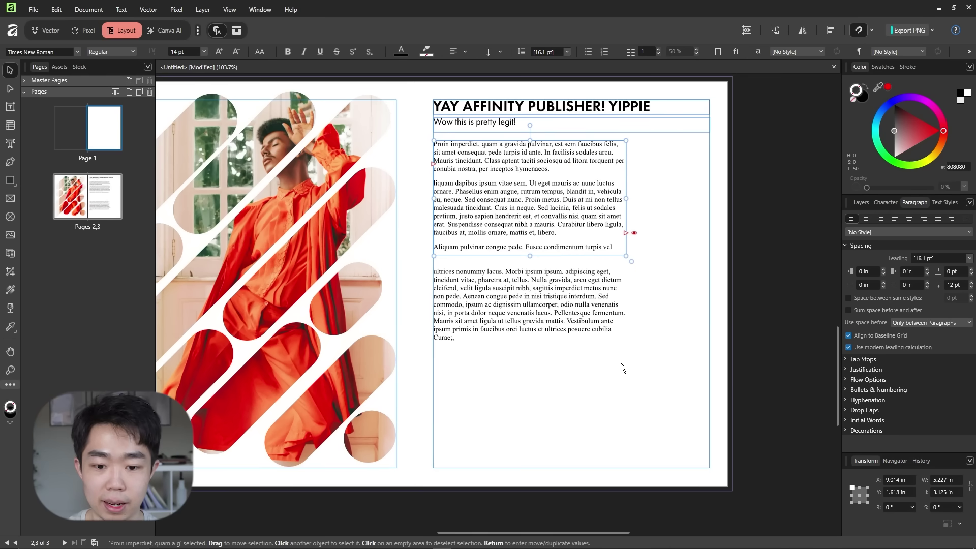
pyautogui.moveTo(531, 296); pyautogui.dragTo(568, 468)
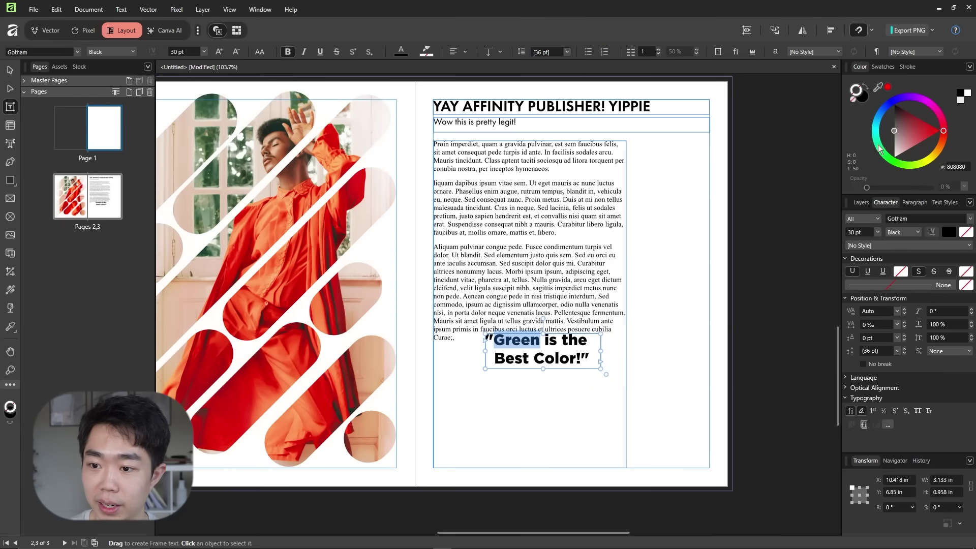
# Fill the word "Green" in the pull quote with bright green (00FF45), leaving its stroke without that color
pyautogui.moveTo(879, 148); pyautogui.dragTo(890, 163)
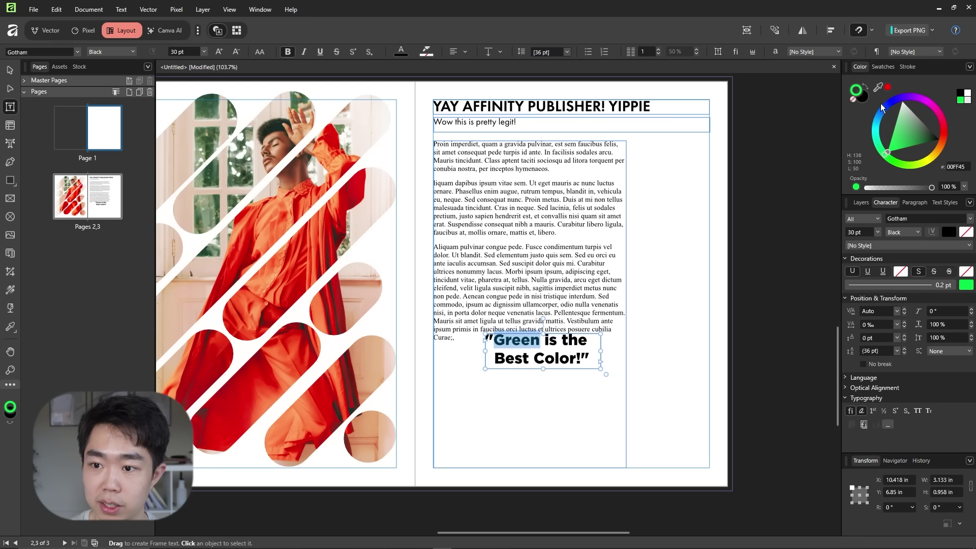
pyautogui.click(865, 89)
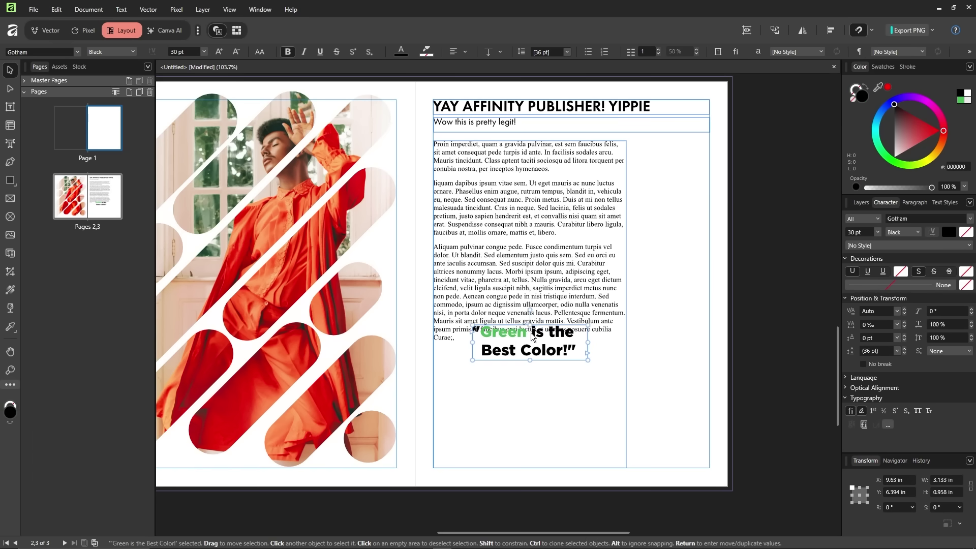
# Move the pull quote over the body text's last paragraph and set its font size to 36 pt
pyautogui.moveTo(550, 348); pyautogui.dragTo(523, 321)
pyautogui.click(879, 233)
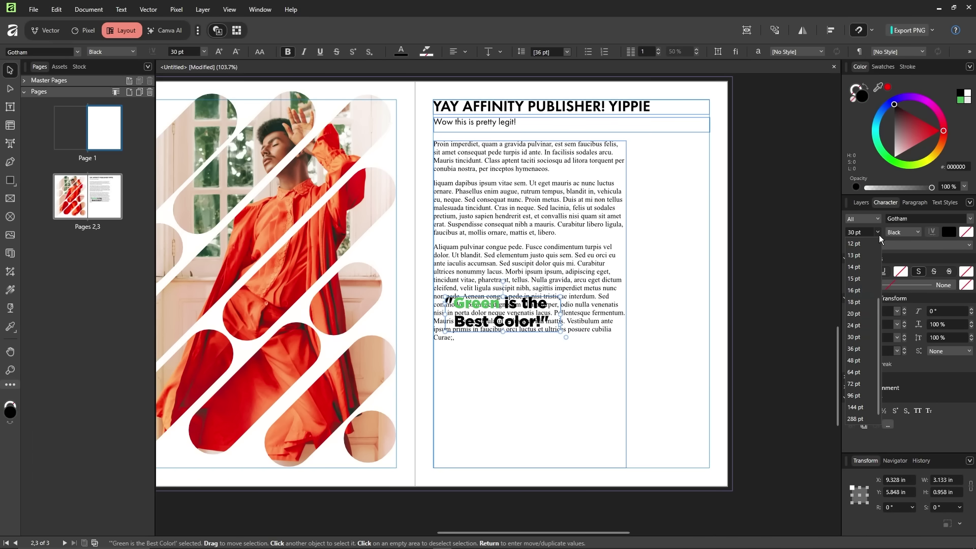
pyautogui.click(855, 348)
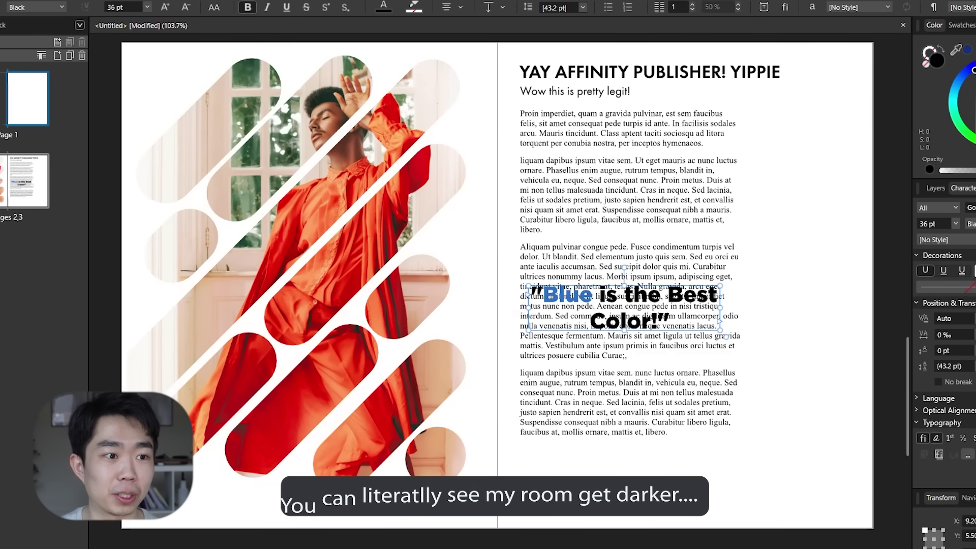
# Apply the Jump text wrap style to the "Blue is the Best Color!" quote and clear the selection
pyautogui.click(46, 0)
pyautogui.moveTo(141, 324)
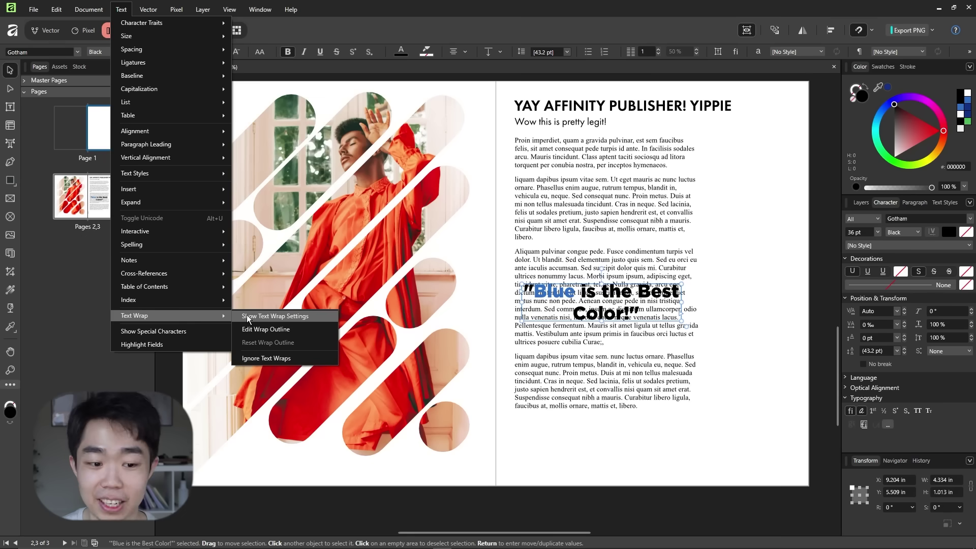
pyautogui.click(201, 325)
pyautogui.moveTo(758, 237); pyautogui.dragTo(347, 239)
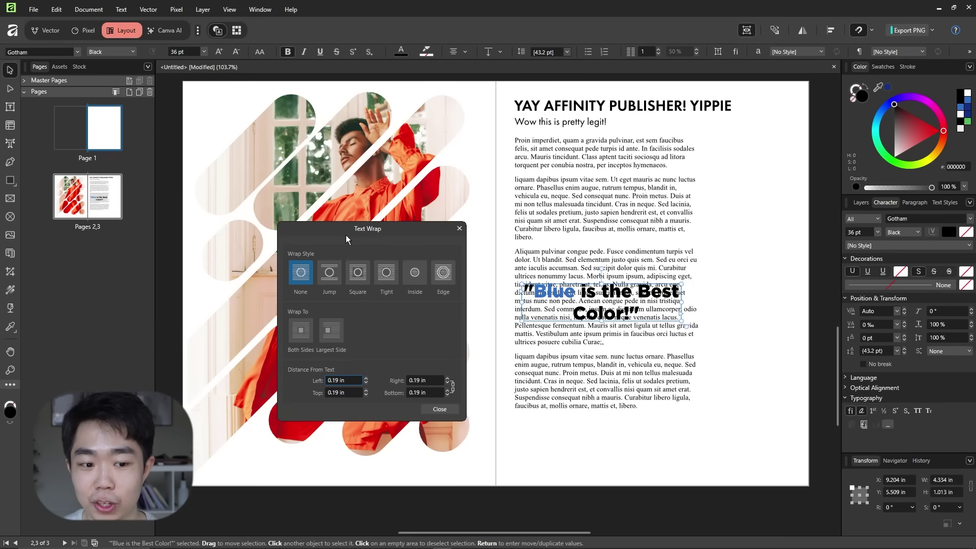
pyautogui.click(336, 272)
pyautogui.press('Escape')
pyautogui.click(737, 300)
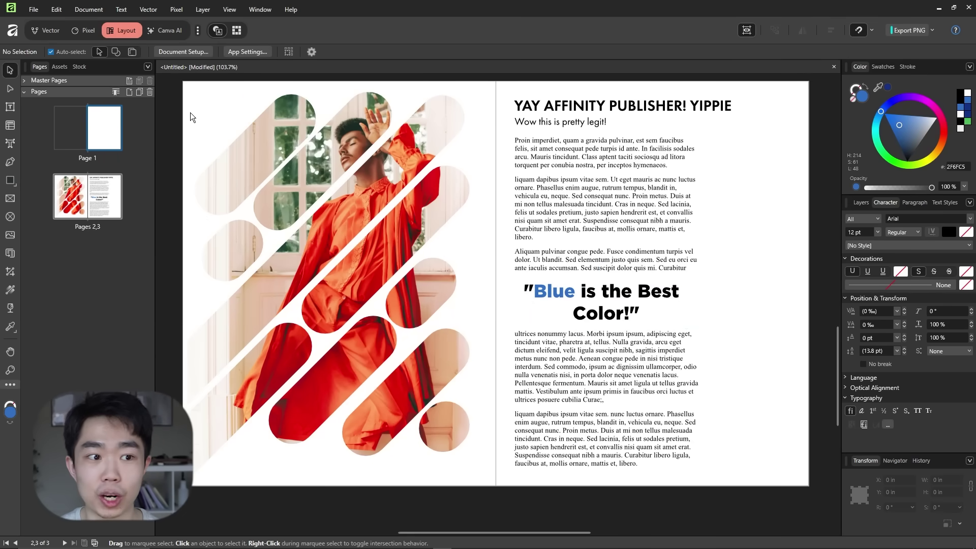
# Review the text wrap settings with the "Wow this is pretty legit!" subheading selected, undo its accidental move and close the settings
pyautogui.click(121, 9)
pyautogui.moveTo(215, 315)
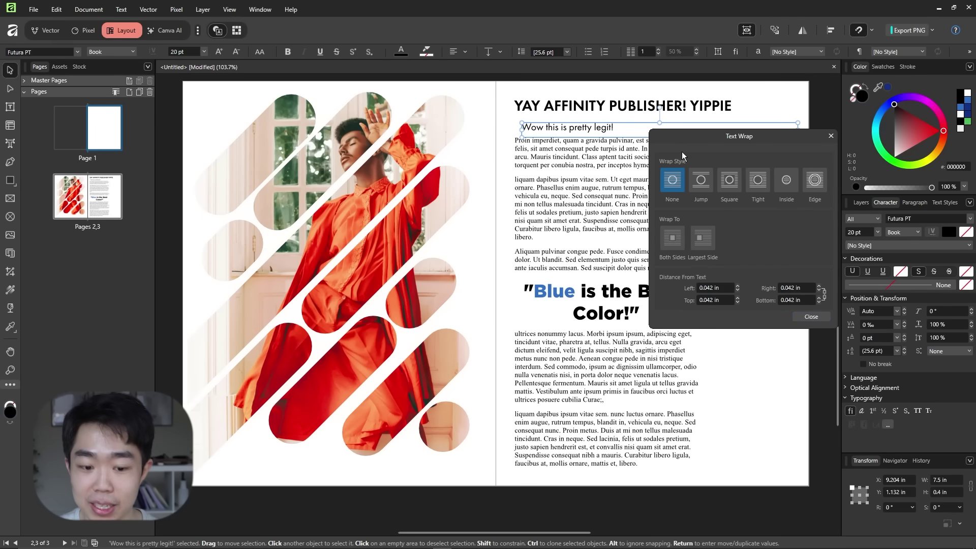
pyautogui.hotkey('ctrl', 'z')
pyautogui.moveTo(742, 135); pyautogui.dragTo(738, 138)
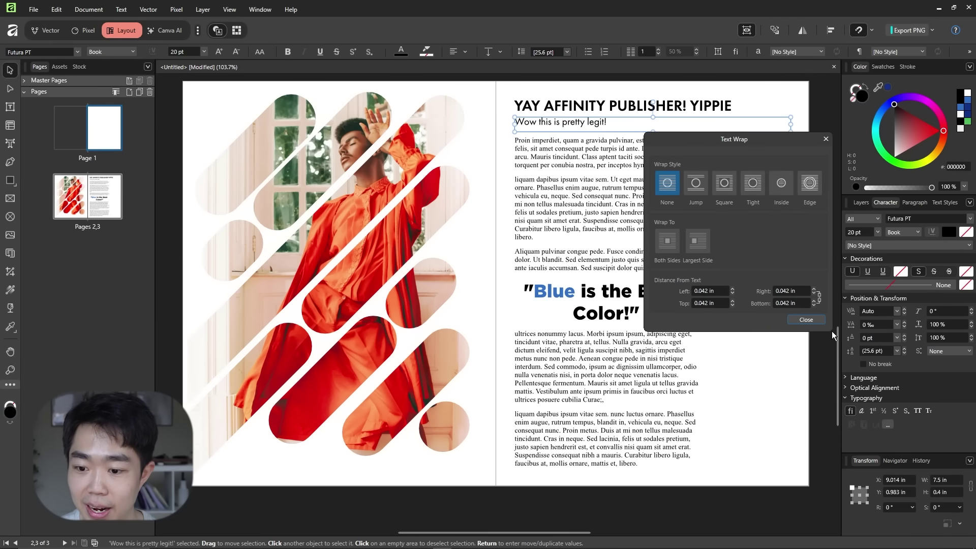
pyautogui.moveTo(752, 141)
pyautogui.mouseDown()
pyautogui.moveTo(910, 366)
pyautogui.moveTo(915, 420)
pyautogui.moveTo(96, 262)
pyautogui.moveTo(171, 291)
pyautogui.moveTo(232, 213)
pyautogui.moveTo(477, 47)
pyautogui.moveTo(846, 46)
pyautogui.moveTo(746, 127)
pyautogui.mouseUp()
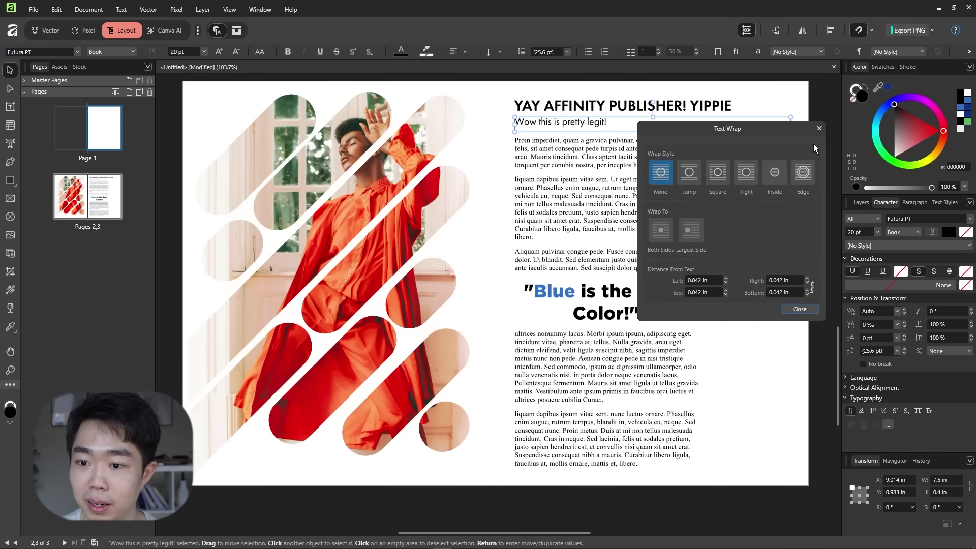
pyautogui.click(819, 127)
pyautogui.click(797, 179)
# Draw a rectangular picture frame about 2.16 by 8.97 in between the body text and the outer margin
pyautogui.press('f')
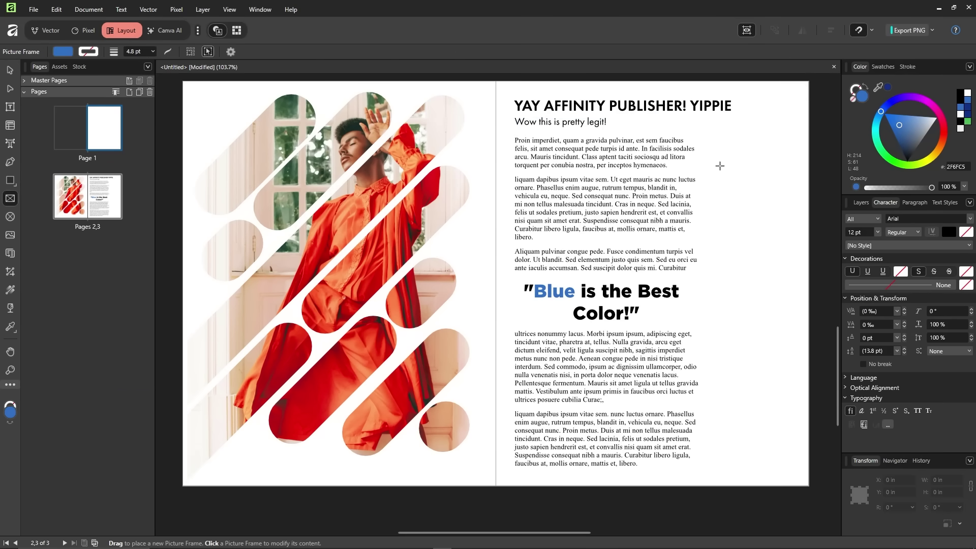
pyautogui.press('w')
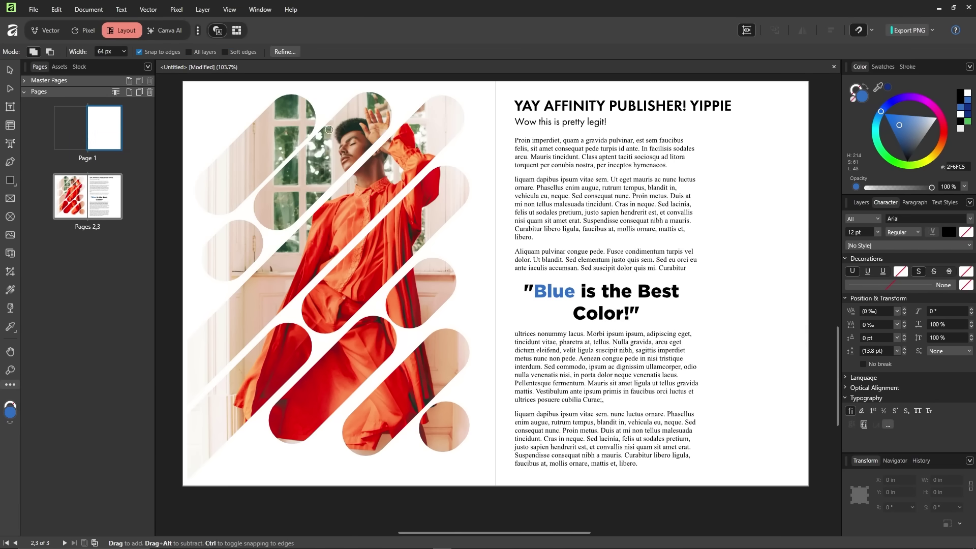
pyautogui.press('f')
pyautogui.moveTo(712, 137); pyautogui.dragTo(791, 467)
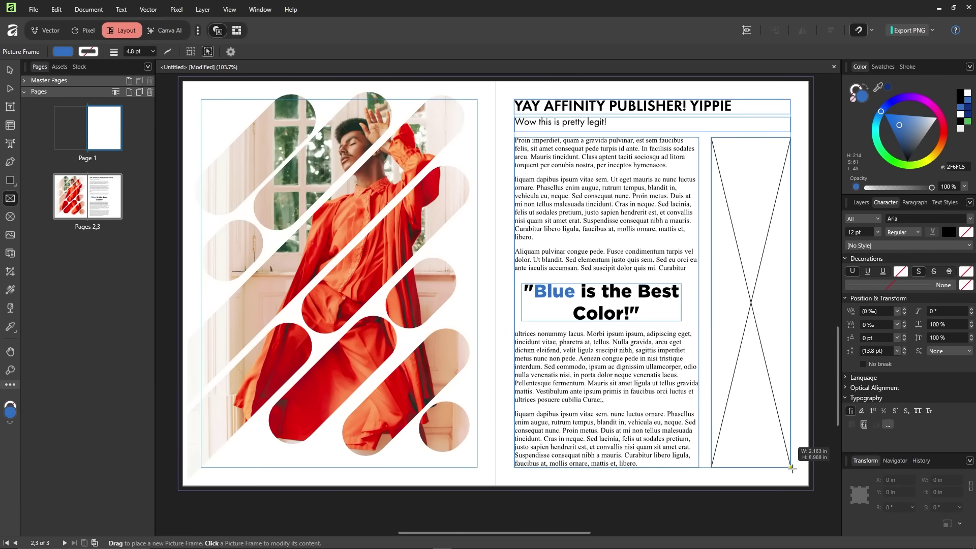
pyautogui.press('v')
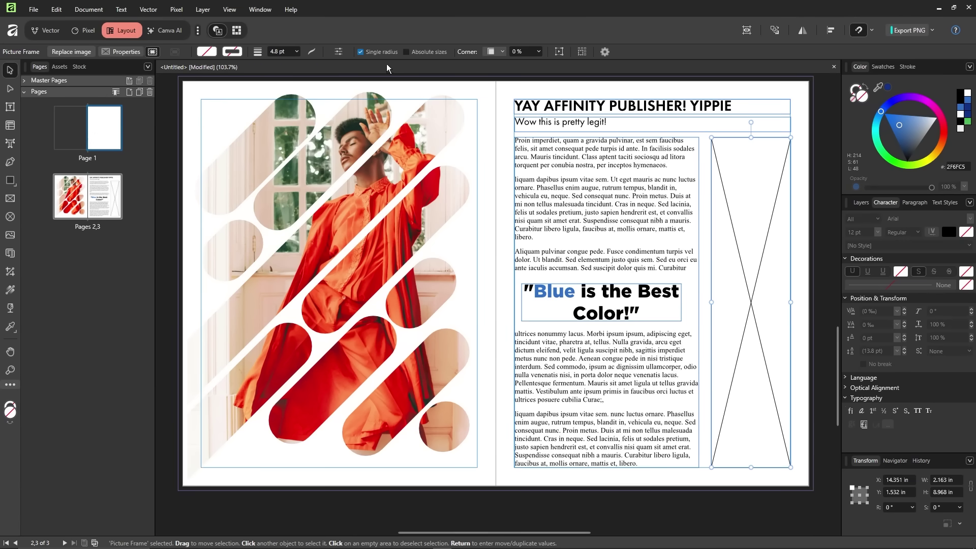
# Round the picture frame's corners to 52% and fill the frame with the orange sandstone photo
pyautogui.click(502, 52)
pyautogui.click(510, 75)
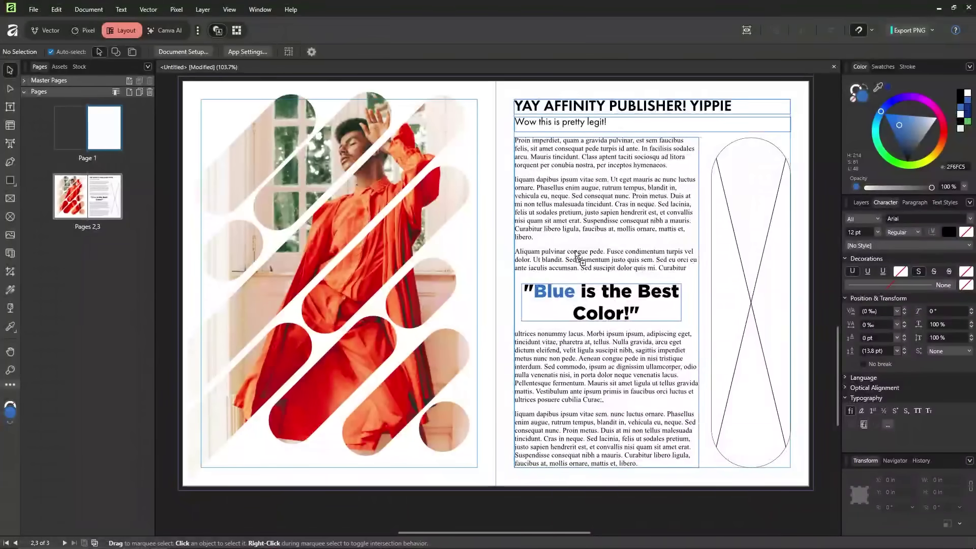
pyautogui.click(753, 208)
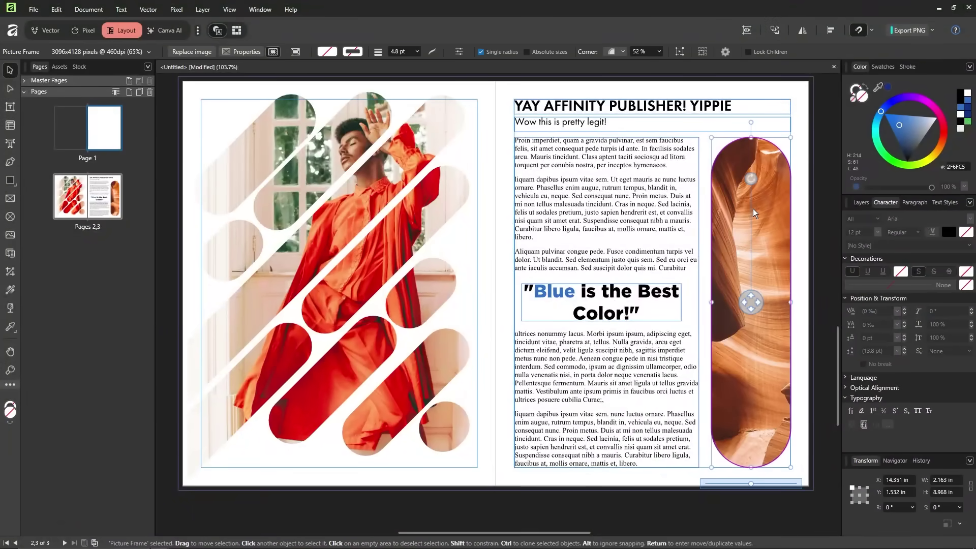
pyautogui.click(795, 148)
pyautogui.click(754, 165)
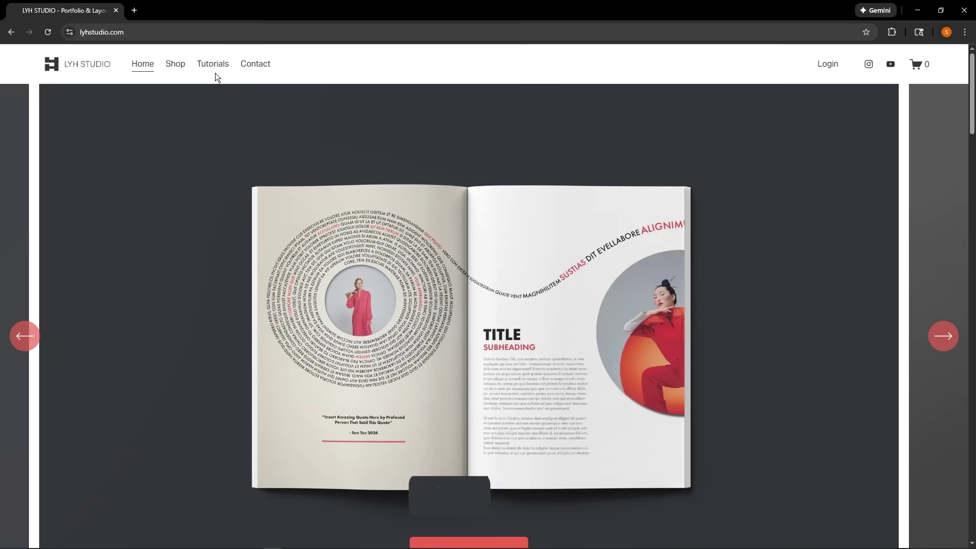
# Switch to the browser, open the "Layout 10 - Bubble Vibrant Clip" tutorial on lyhstudio.com and expand its Images Used section
pyautogui.click(215, 71)
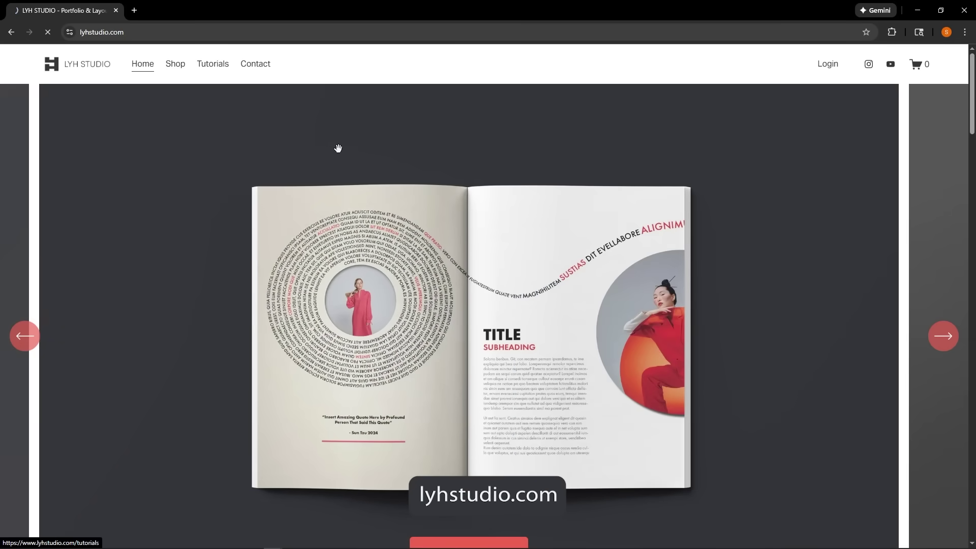
pyautogui.scroll(-20, 570, 303)
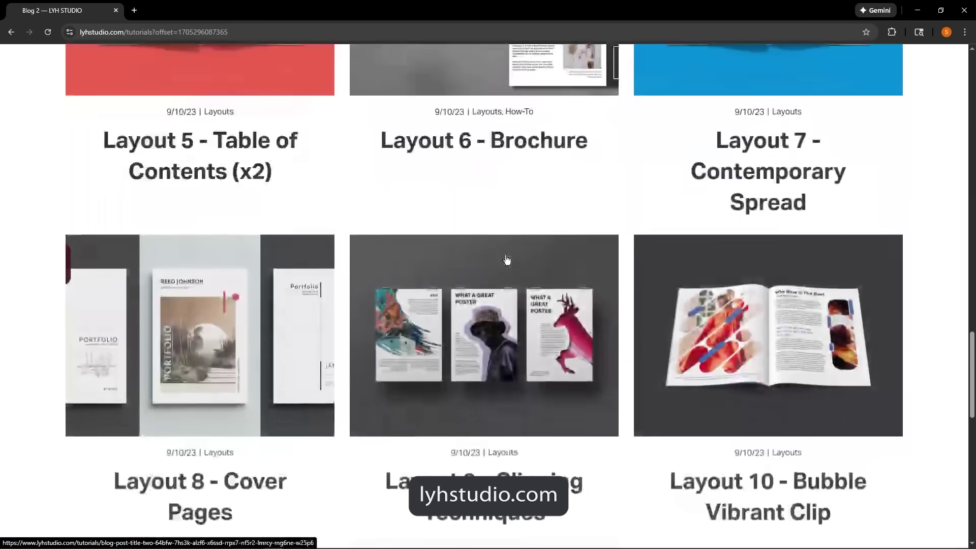
pyautogui.scroll(2, 714, 220)
pyautogui.click(746, 242)
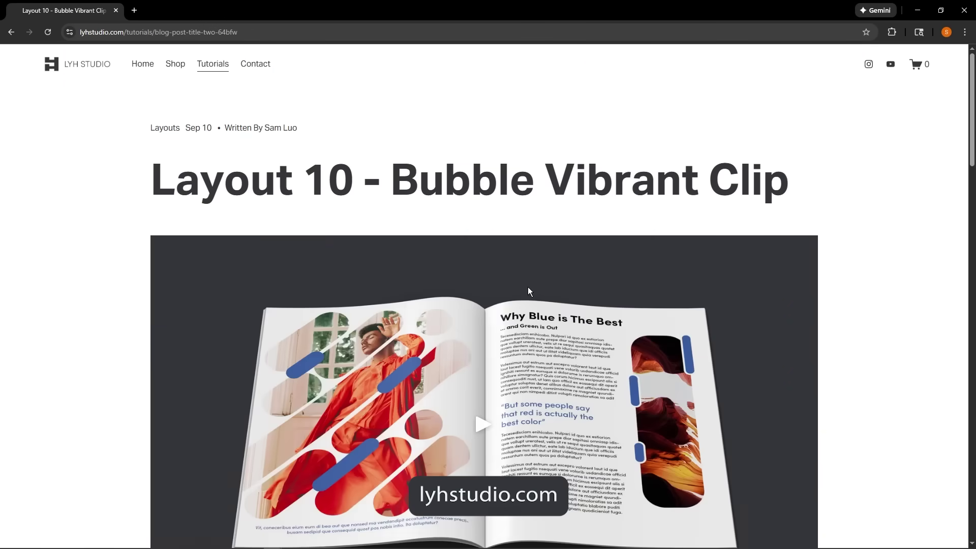
pyautogui.scroll(-8, 528, 283)
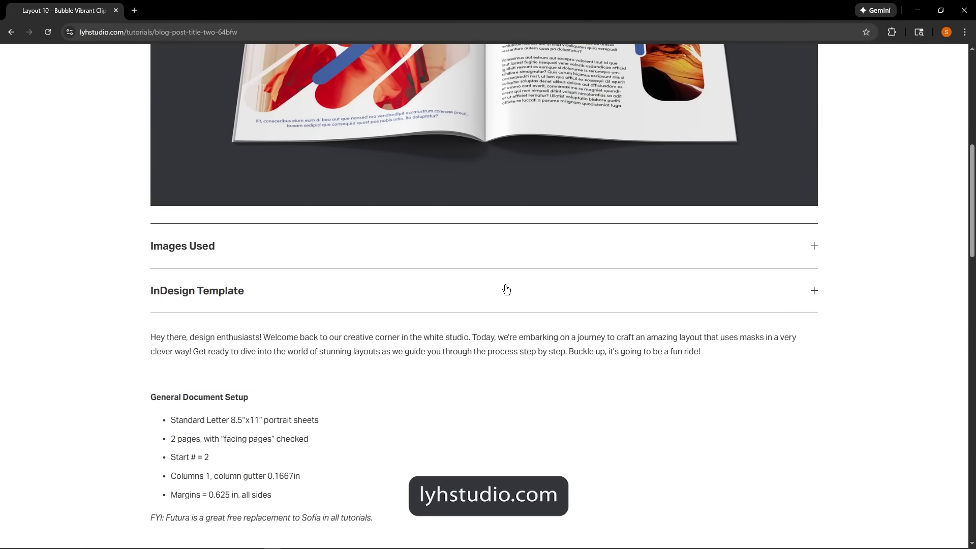
pyautogui.click(497, 255)
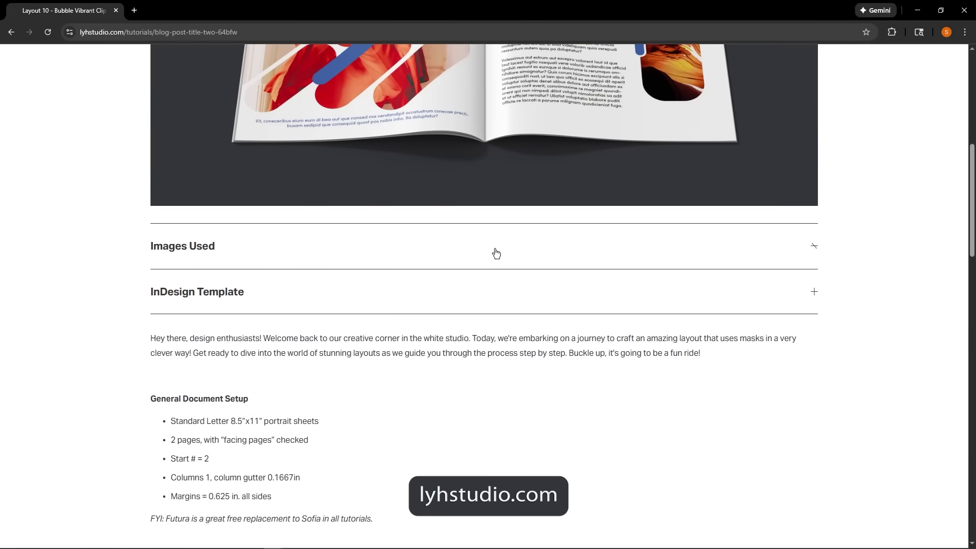
pyautogui.scroll(-18, 249, 293)
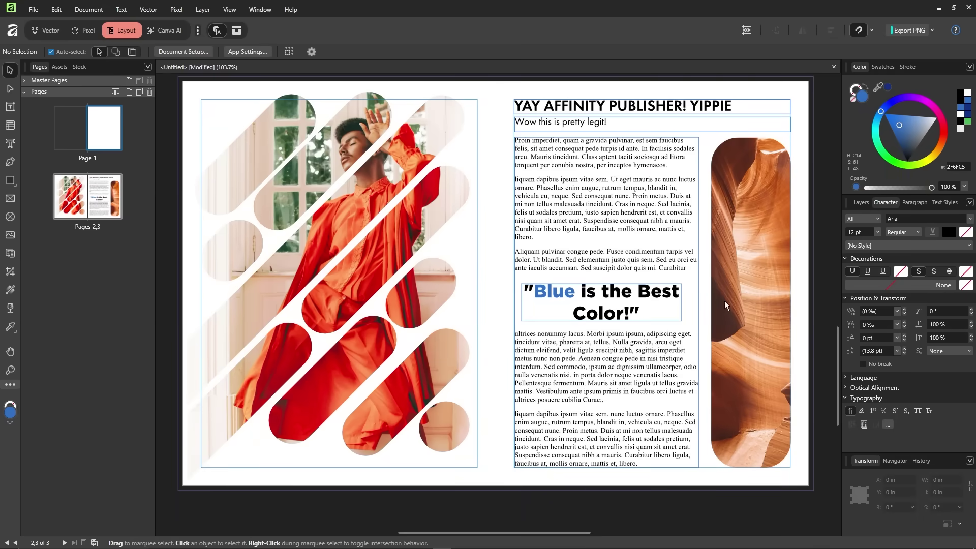
pyautogui.click(761, 208)
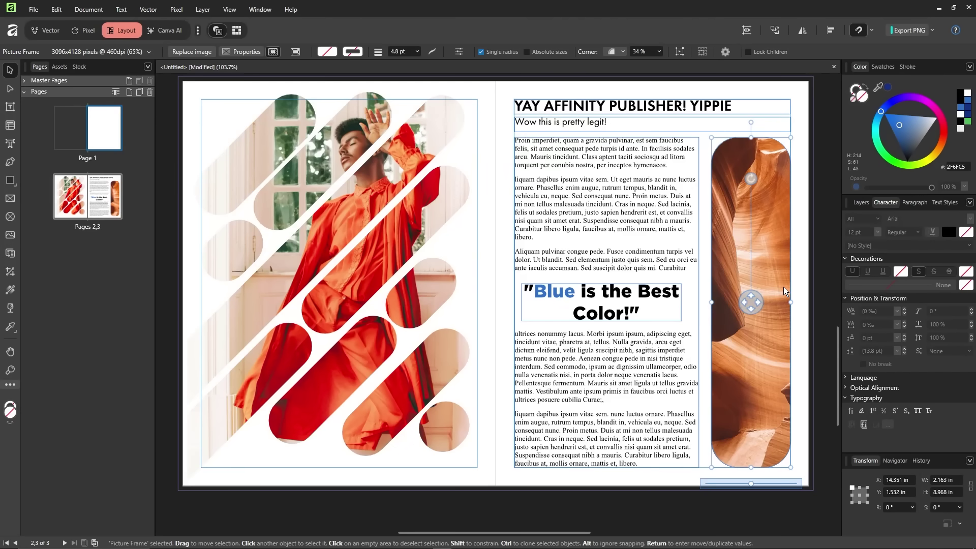
pyautogui.press('Escape')
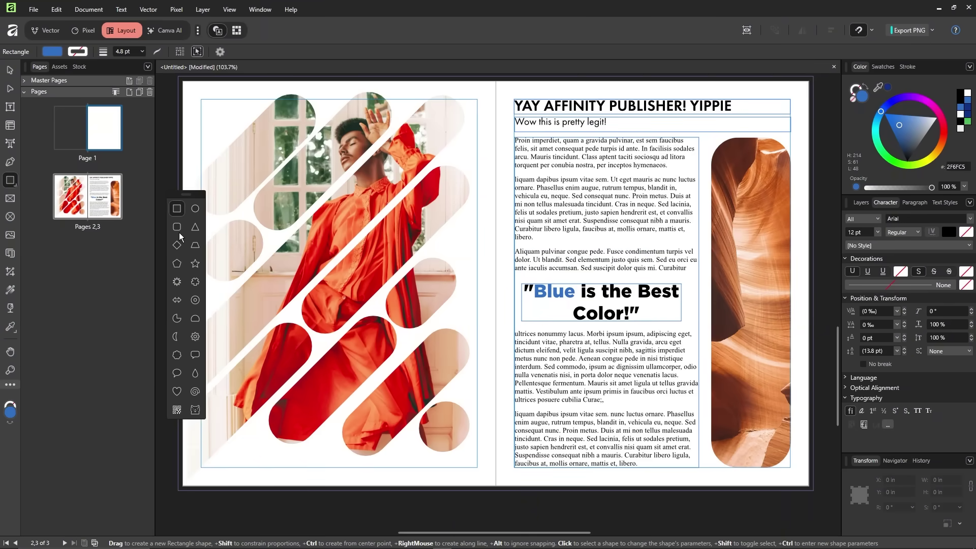
# Draw a blue rounded rectangle about 0.4 by 1.75 in over the sandstone photo's outer edge, raise it slightly and open its stroke settings
pyautogui.click(177, 227)
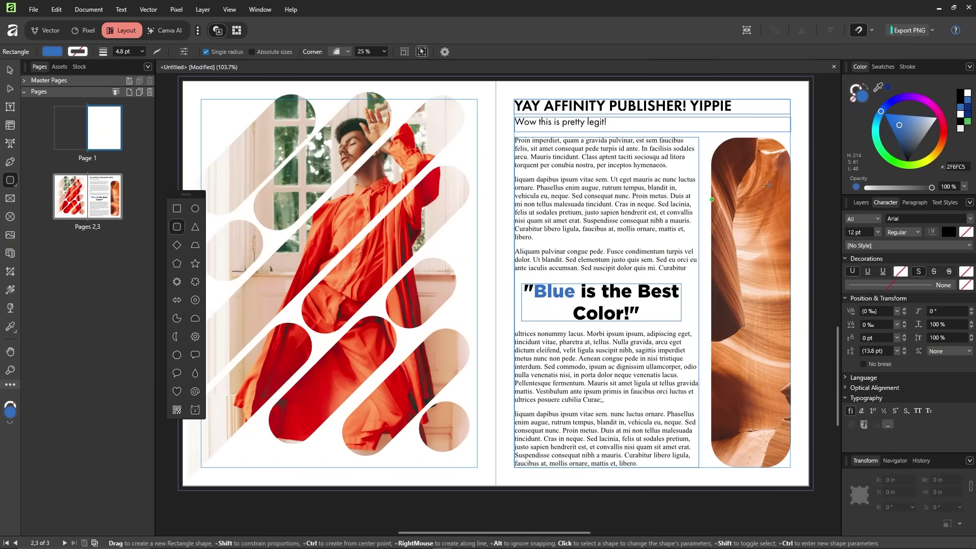
pyautogui.moveTo(787, 171); pyautogui.dragTo(796, 236)
pyautogui.press('v')
pyautogui.moveTo(790, 192); pyautogui.dragTo(790, 179)
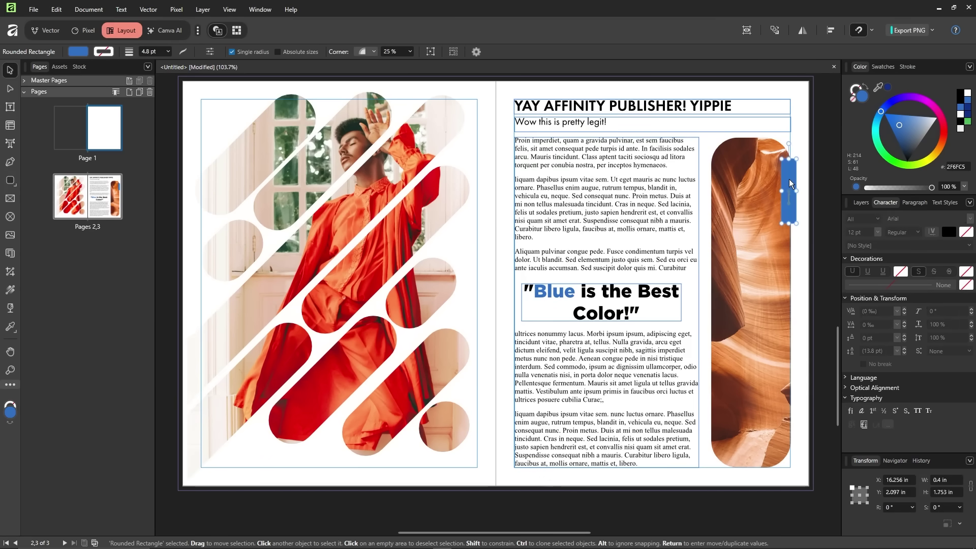
pyautogui.click(908, 67)
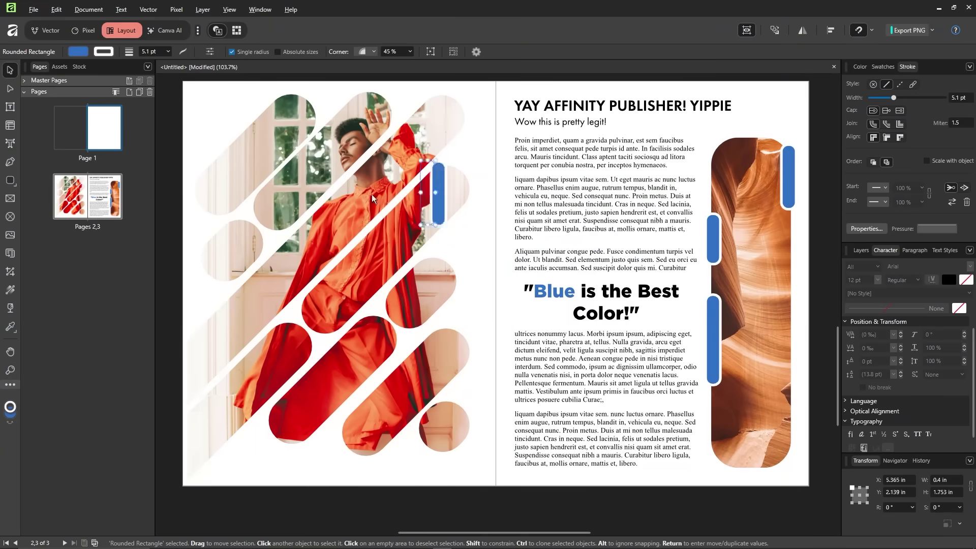
# Remove the outline from the blue rounded rectangle over the portrait photo and rotate it to about -45° to match the diagonal strips
pyautogui.click(860, 66)
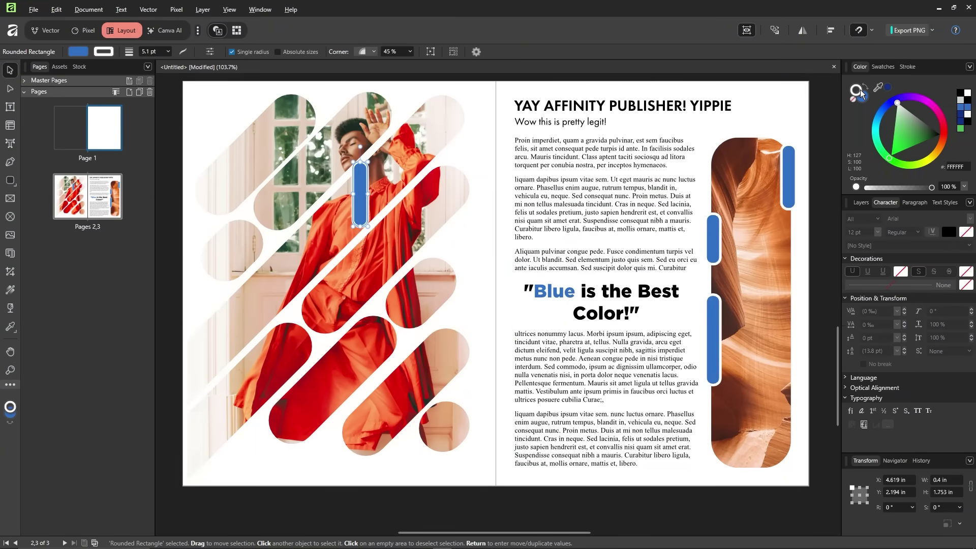
pyautogui.click(853, 100)
pyautogui.moveTo(360, 147)
pyautogui.mouseDown()
pyautogui.moveTo(394, 160)
pyautogui.moveTo(341, 172)
pyautogui.moveTo(339, 195)
pyautogui.mouseUp()
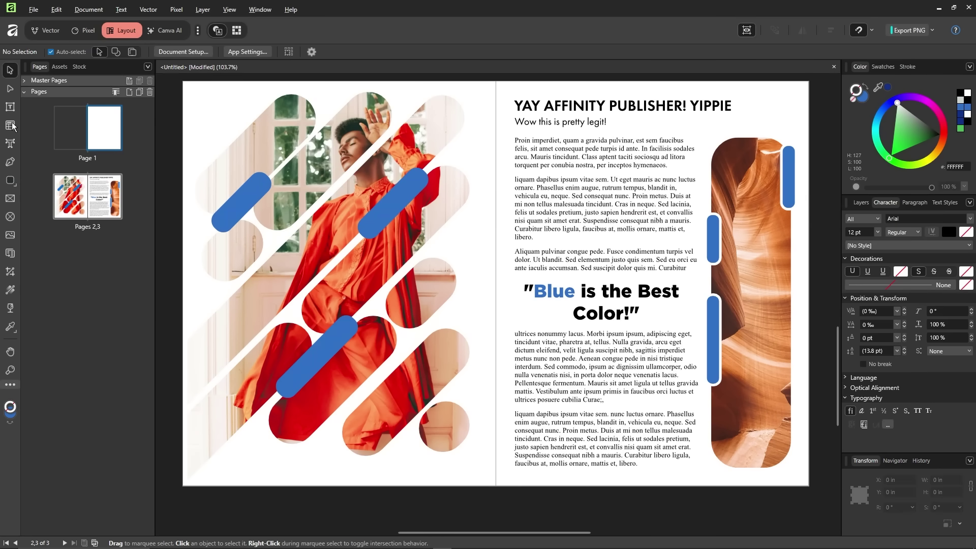
# Draw a wide, short text frame beneath the masked portrait photo and fill it with a small right-aligned placeholder caption
pyautogui.click(10, 106)
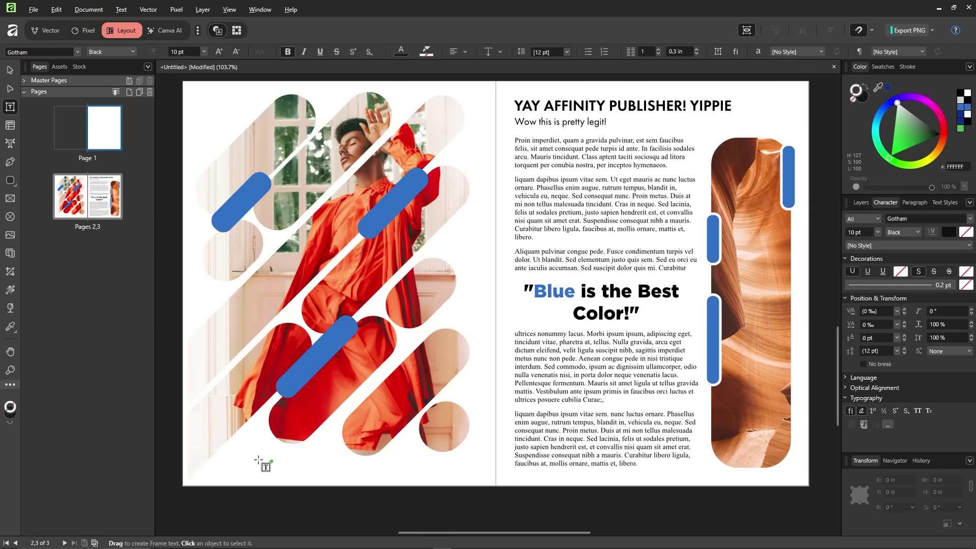
pyautogui.moveTo(236, 456); pyautogui.dragTo(453, 472)
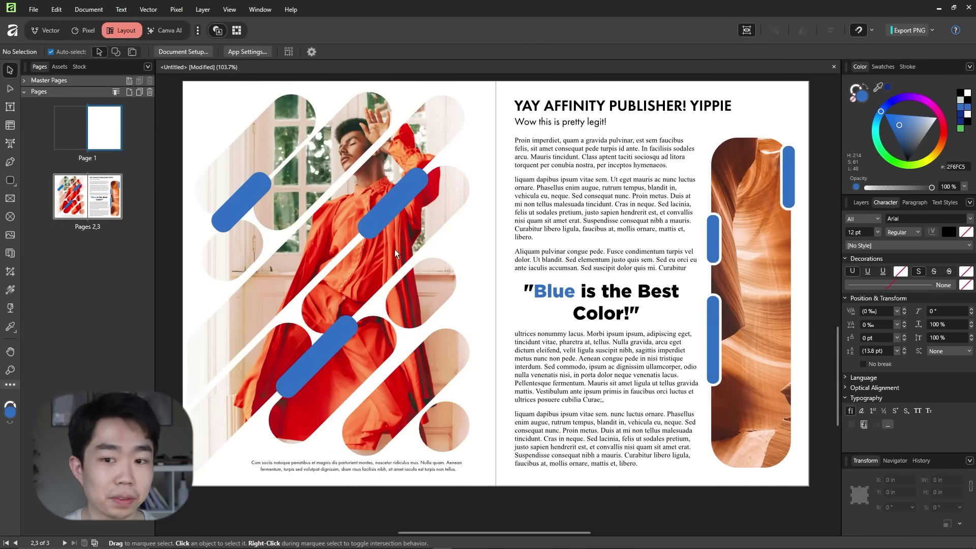
# Export pages 2-3 as "Test File 1.pdf" with the PDF (for print) preset and view the file in the browser at 80% zoom
pyautogui.click(34, 10)
pyautogui.moveTo(140, 282)
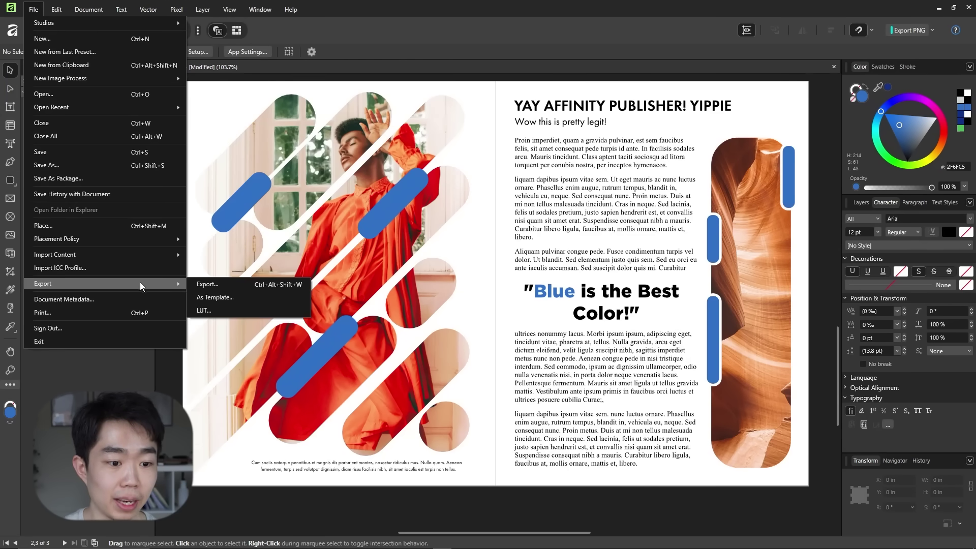
pyautogui.click(194, 281)
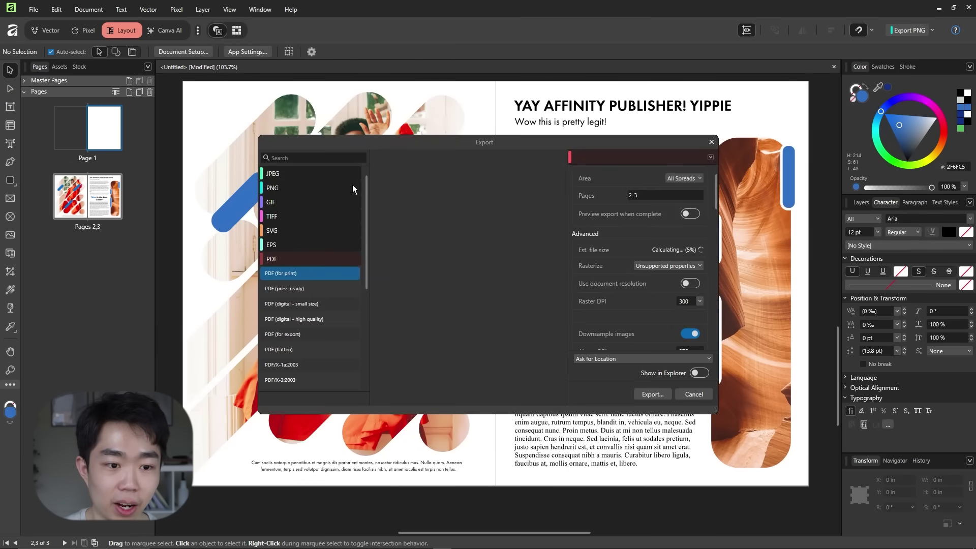
pyautogui.click(277, 174)
pyautogui.click(281, 248)
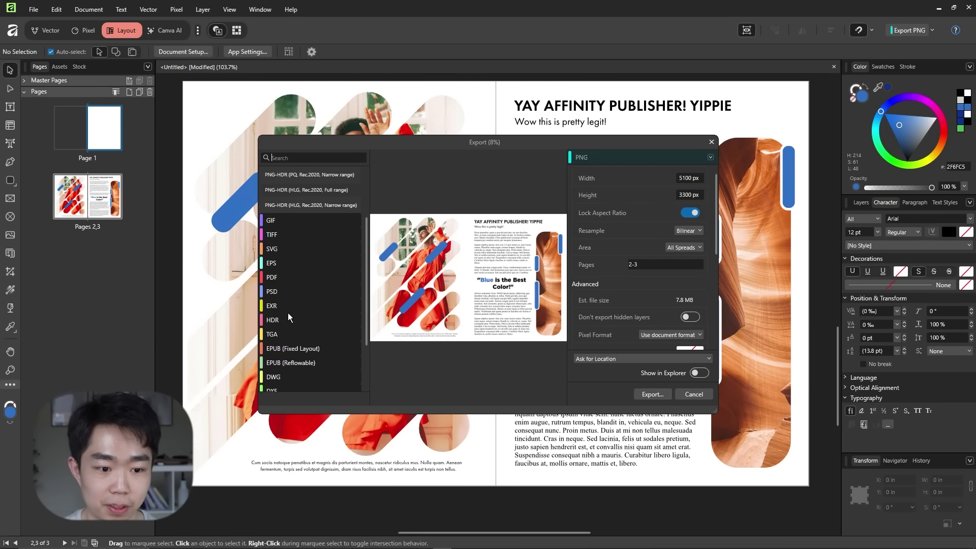
pyautogui.click(282, 278)
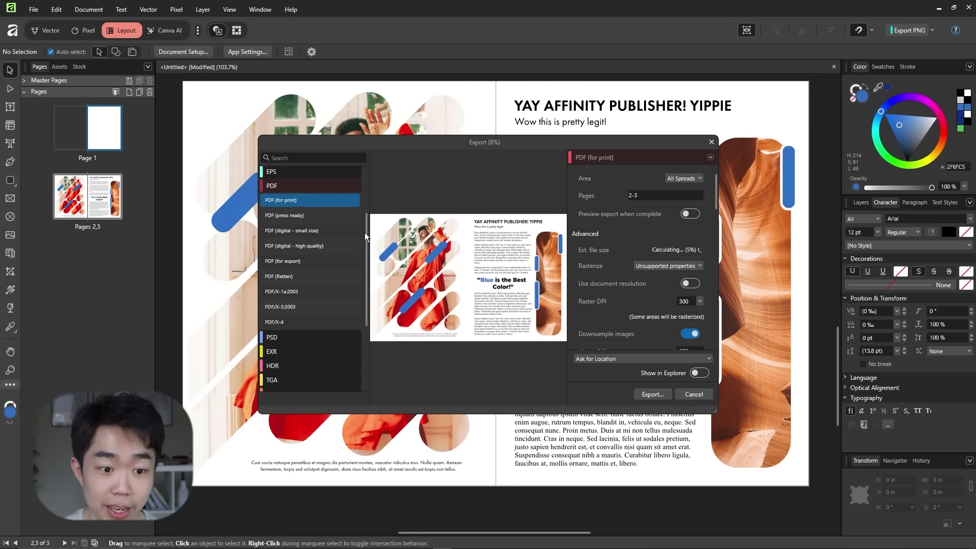
pyautogui.click(663, 196)
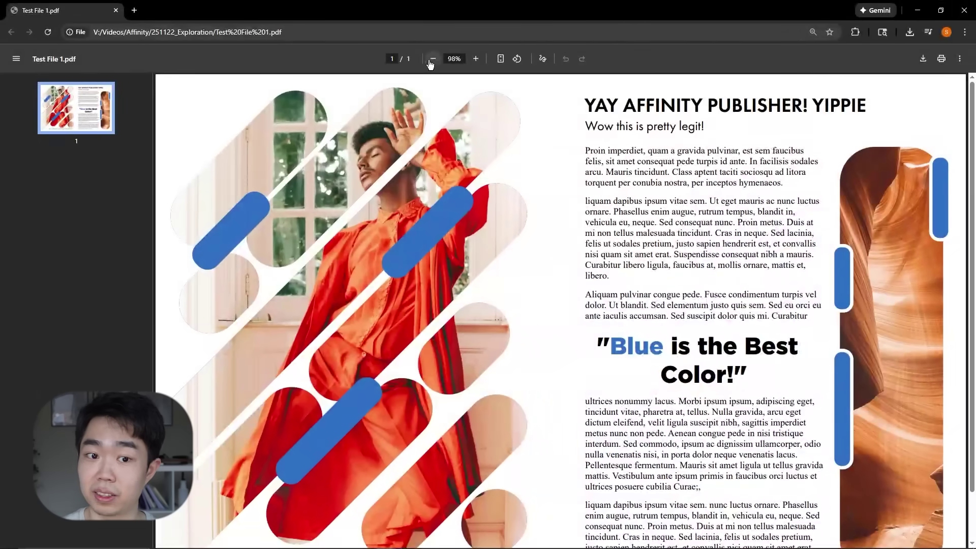
pyautogui.click(433, 59)
pyautogui.click(433, 59)
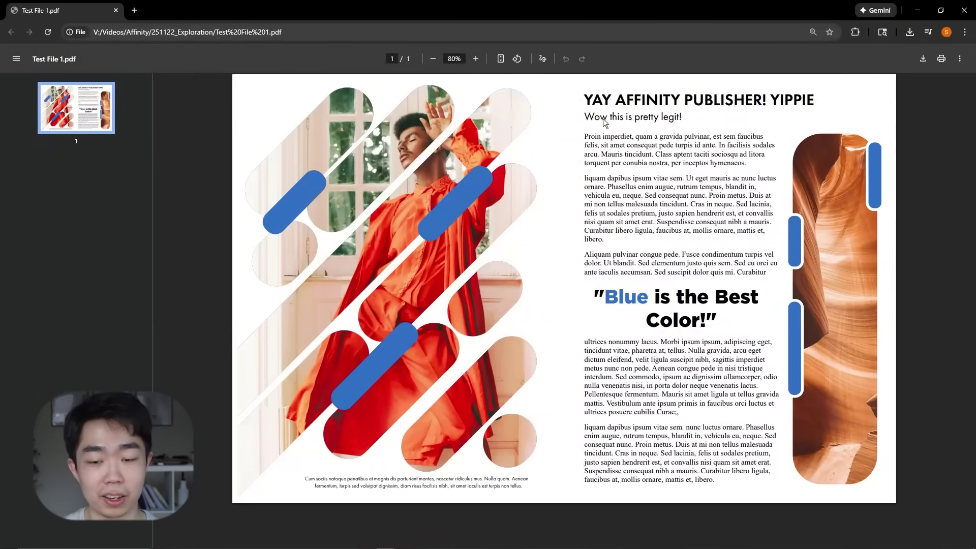